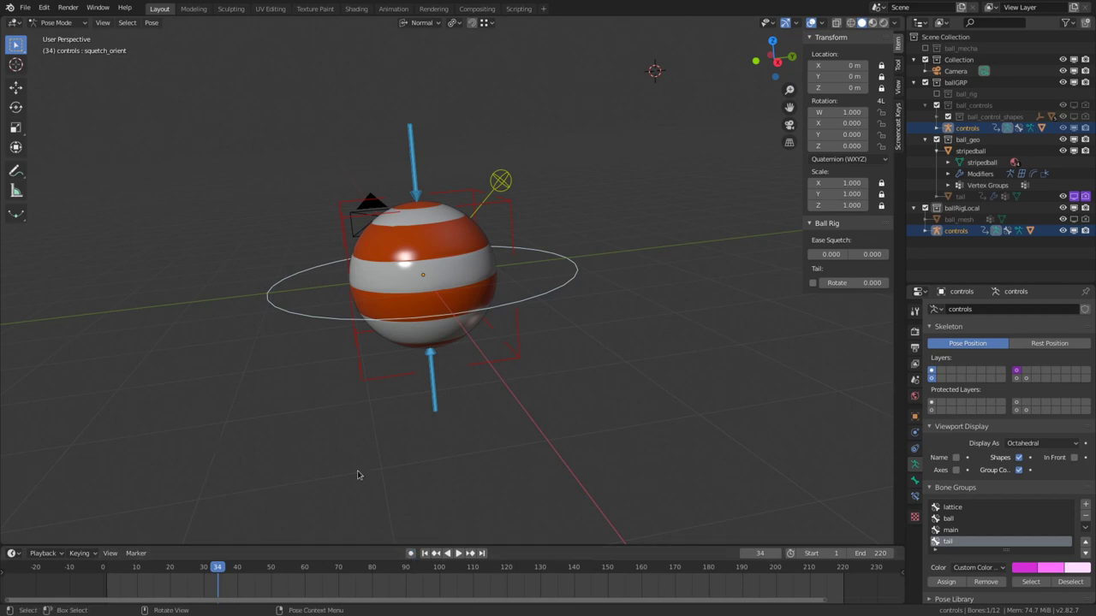
{"action": "middle_click_drag", "start_coordinate": [281, 293], "coordinate": [451, 341]}
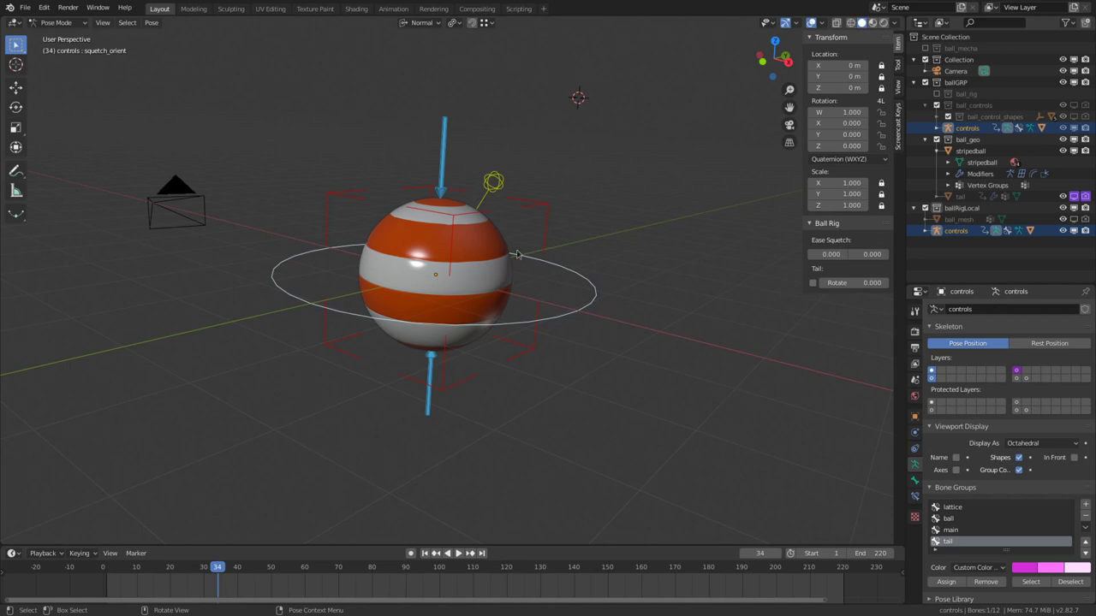
{"action": "key", "text": "k"}
{"action": "left_click", "coordinate": [82, 553]}
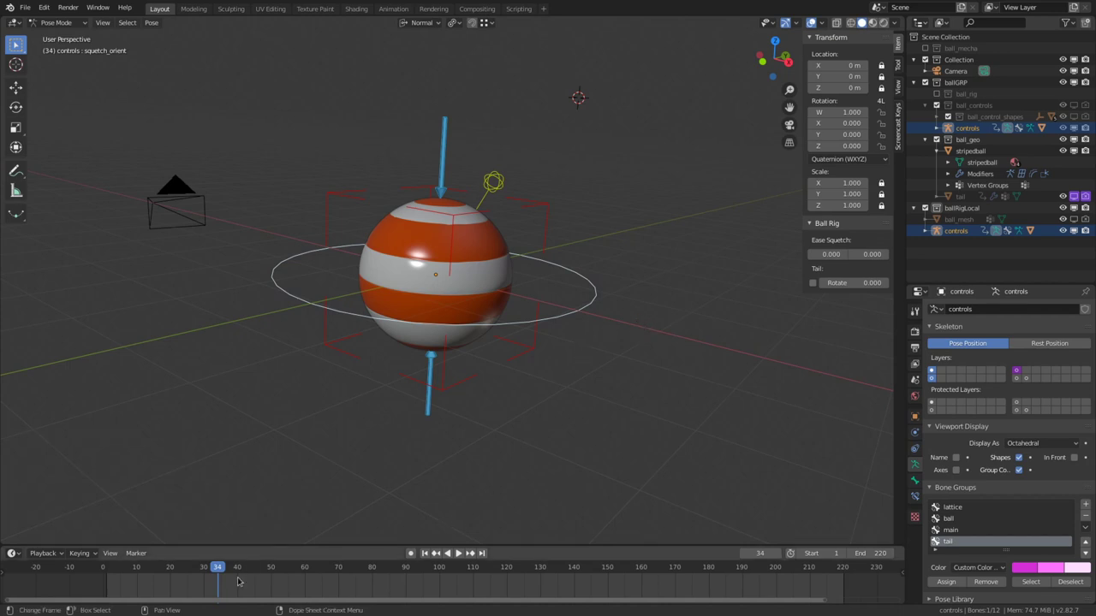
- At frame 66, make Location the active keying set and insert a keyframe with it on the squetch_orient control
{"action": "left_click_drag", "start_coordinate": [218, 567], "coordinate": [324, 568]}
{"action": "left_click", "coordinate": [82, 554]}
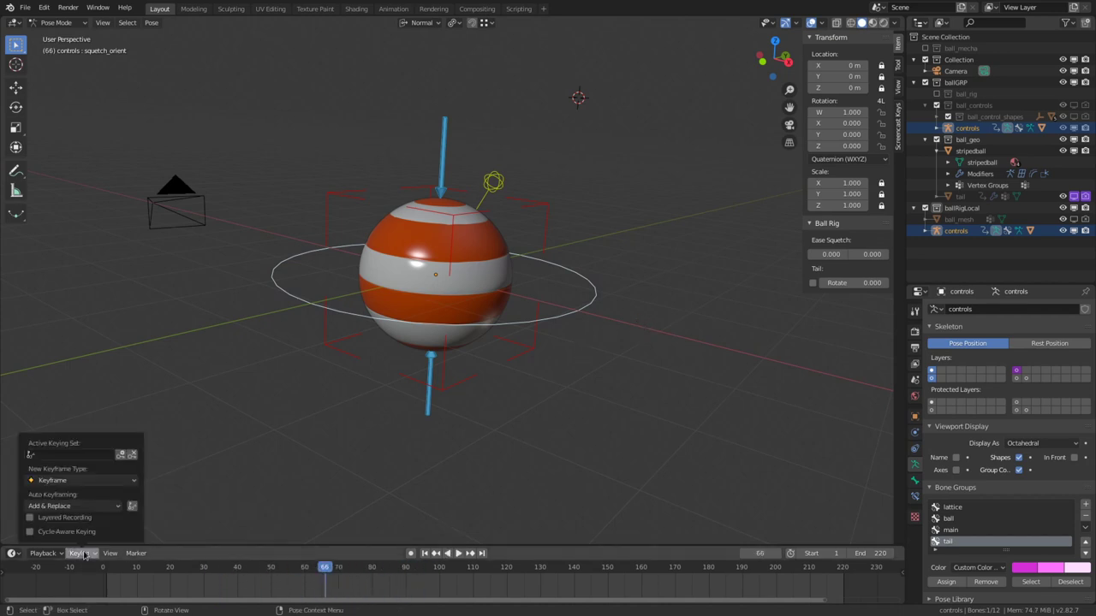
{"action": "left_click", "coordinate": [124, 455]}
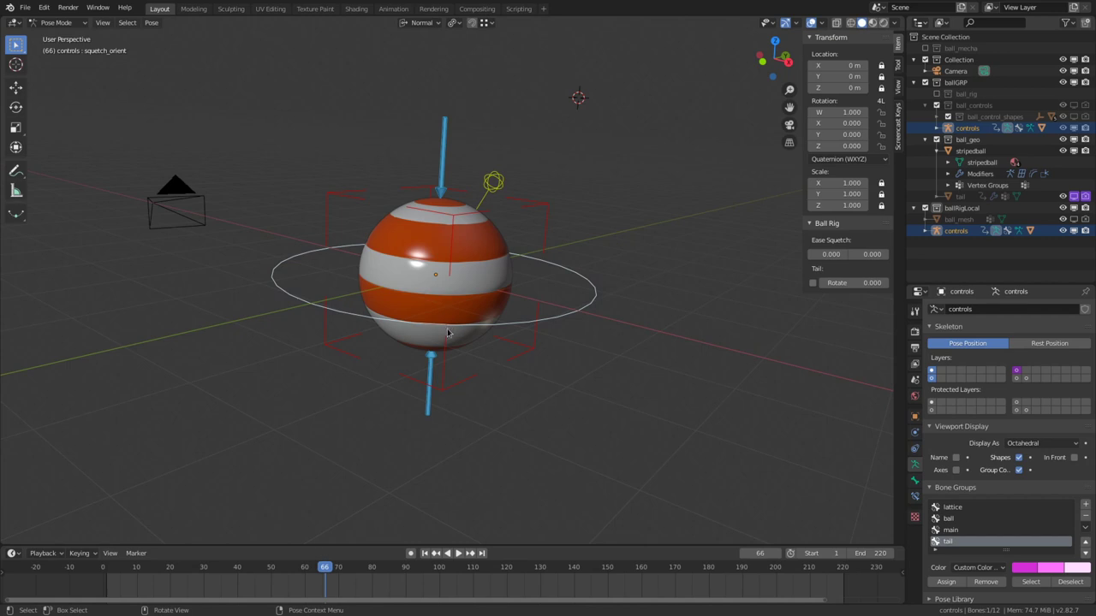
{"action": "key", "text": "i"}
{"action": "left_click", "coordinate": [86, 554]}
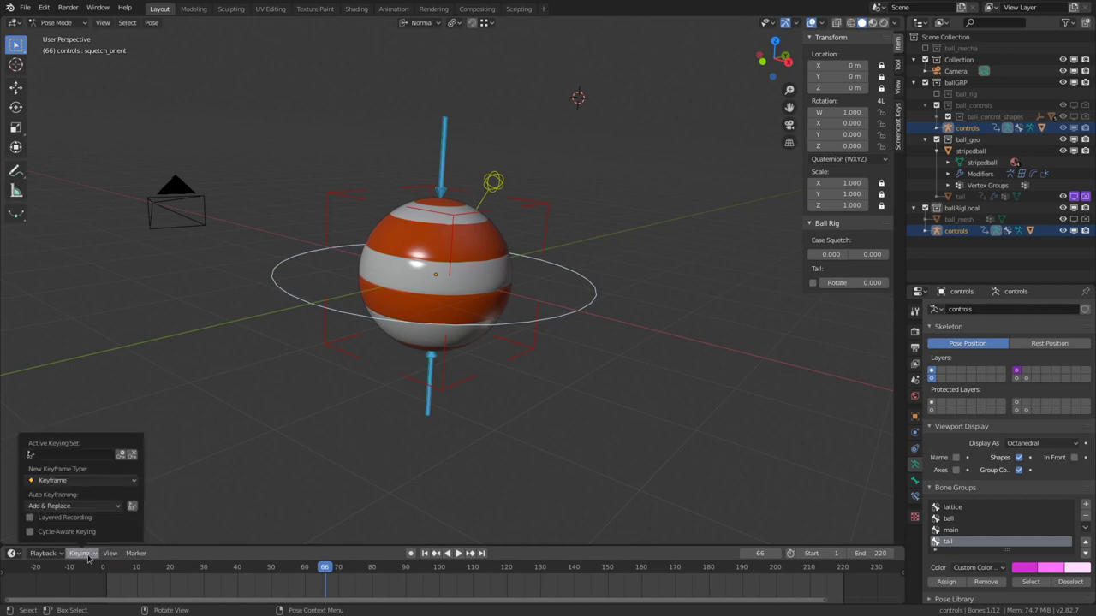
{"action": "left_click", "coordinate": [57, 455]}
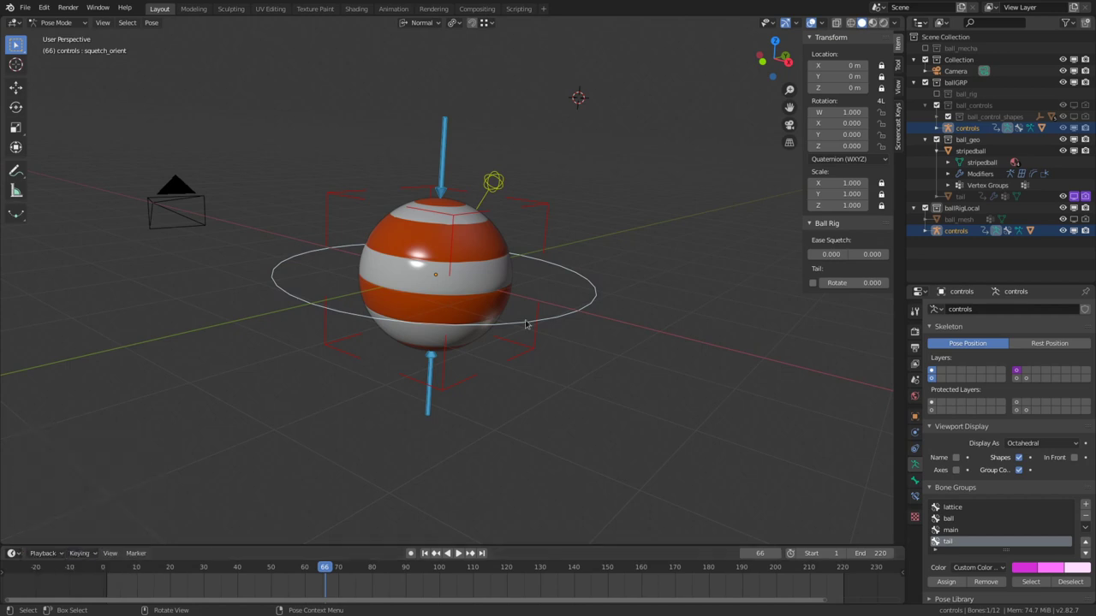
{"action": "key", "text": "i"}
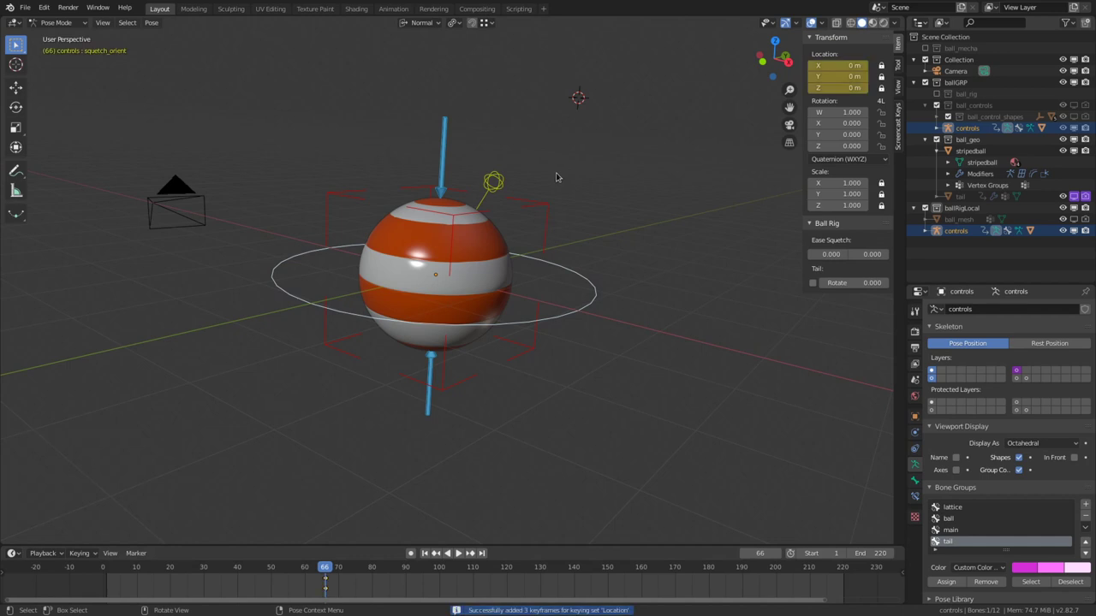
- Clear the location keyframes from the squetch_orient control and change the active keying set
{"action": "right_click", "coordinate": [844, 78]}
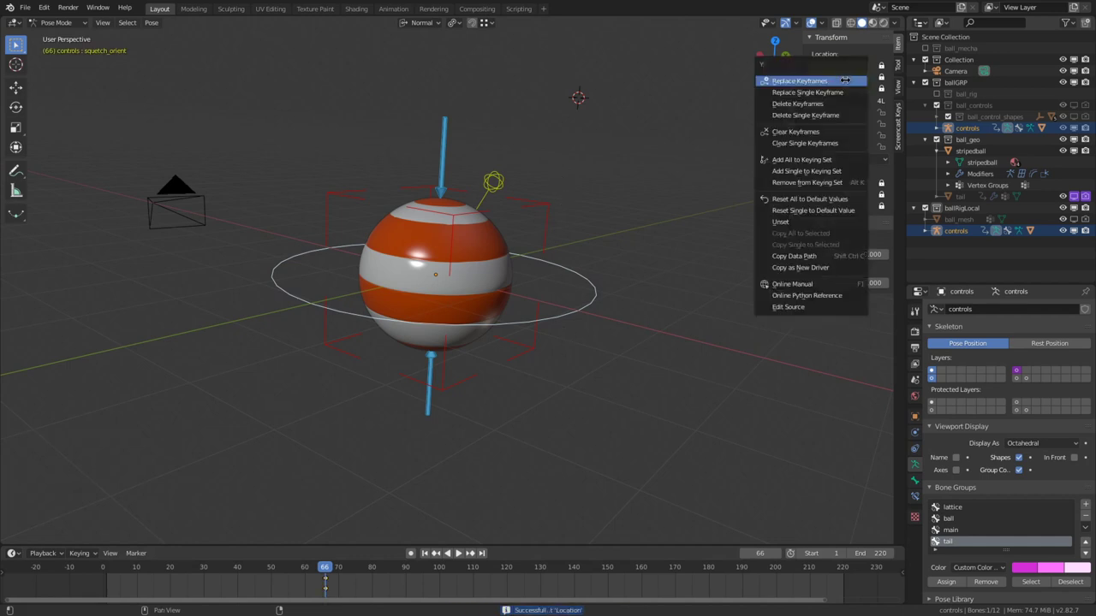
{"action": "left_click", "coordinate": [797, 131]}
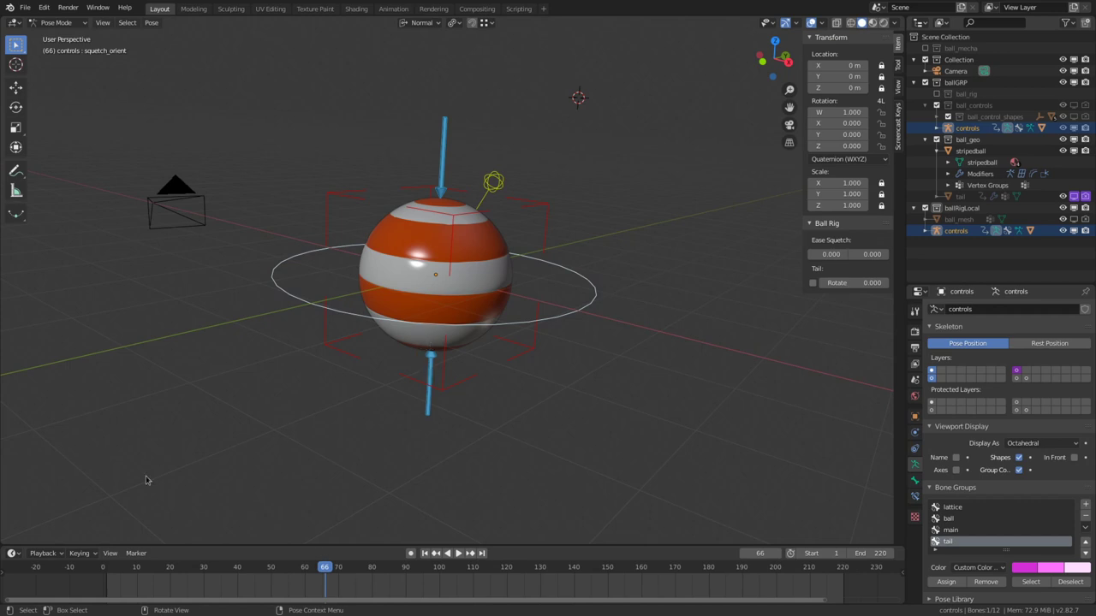
{"action": "left_click", "coordinate": [82, 553]}
{"action": "left_click", "coordinate": [81, 553]}
{"action": "left_click", "coordinate": [29, 455]}
{"action": "left_click", "coordinate": [39, 465]}
- Return to frame 1 and rotate the roll_ball control about 19.4° in the view plane
{"action": "middle_click_drag", "start_coordinate": [586, 348], "coordinate": [404, 470]}
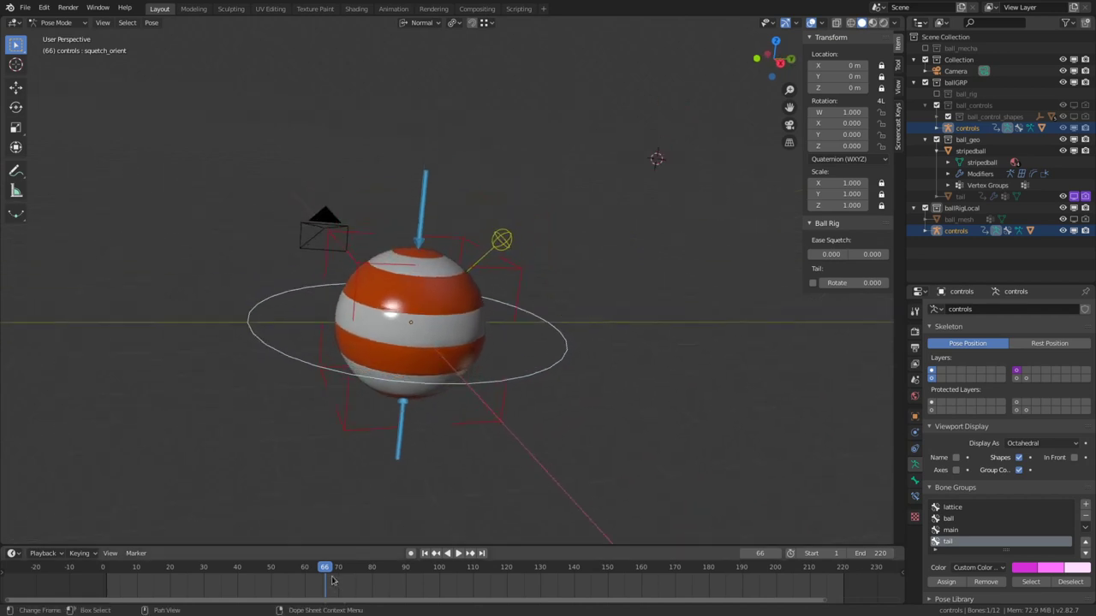
{"action": "left_click", "coordinate": [425, 553]}
{"action": "middle_click_drag", "start_coordinate": [521, 289], "coordinate": [519, 323]}
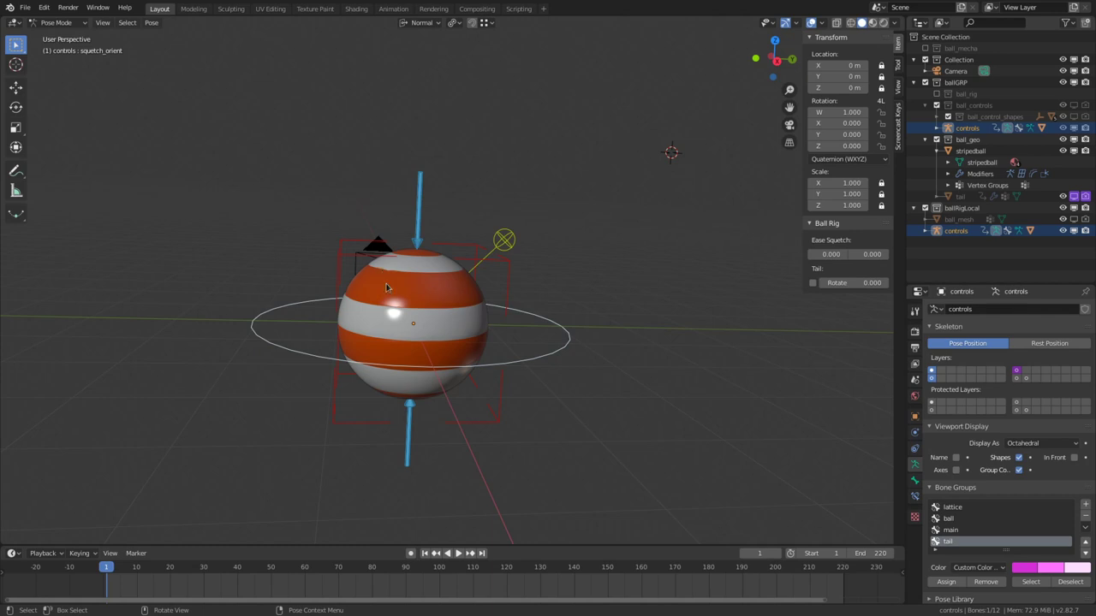
{"action": "left_click", "coordinate": [519, 243]}
{"action": "key", "text": "r"}
{"action": "left_click", "coordinate": [572, 269]}
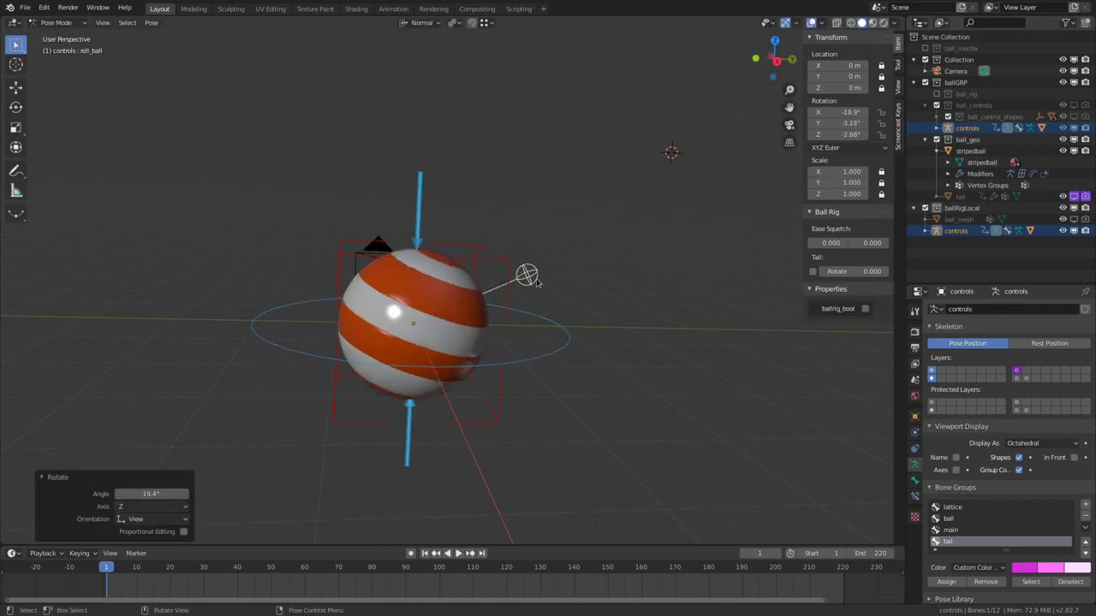
- Clear the active keying set and insert a Rotation keyframe on the roll_ball control at frame 1
{"action": "key", "text": "i"}
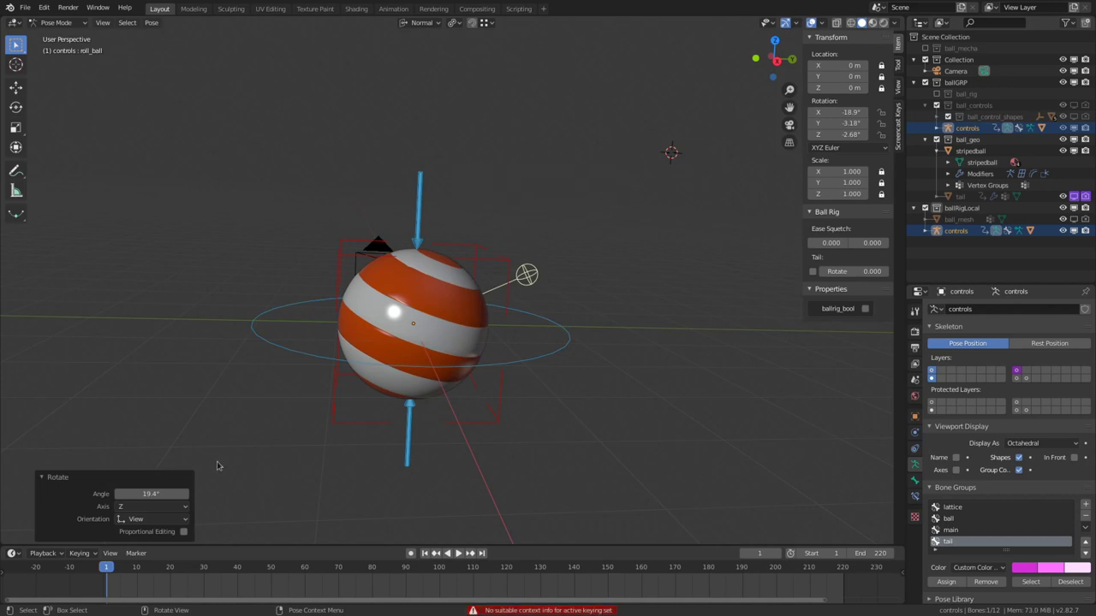
{"action": "left_click", "coordinate": [79, 553]}
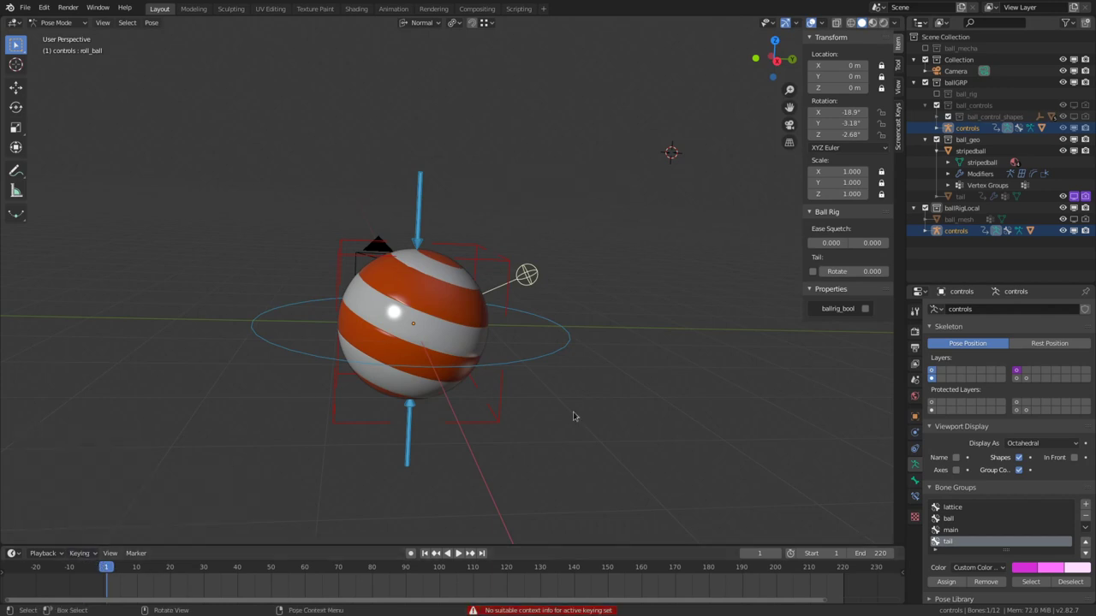
{"action": "key", "text": "i"}
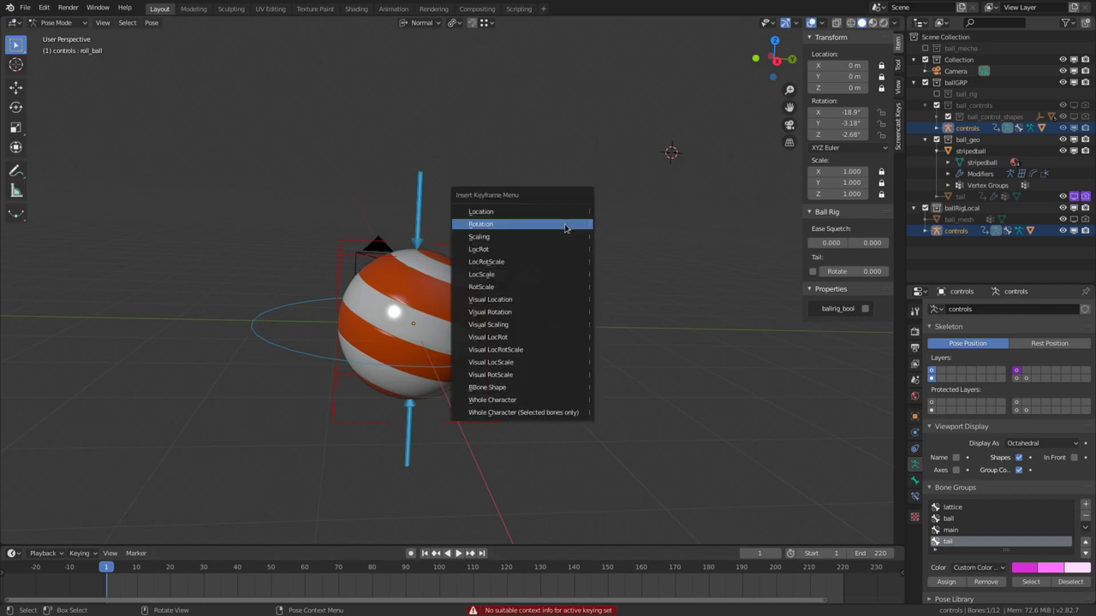
{"action": "left_click", "coordinate": [565, 225]}
- Insert a LocRot keyframe on the MAIN control at frame 1
{"action": "left_click", "coordinate": [486, 256]}
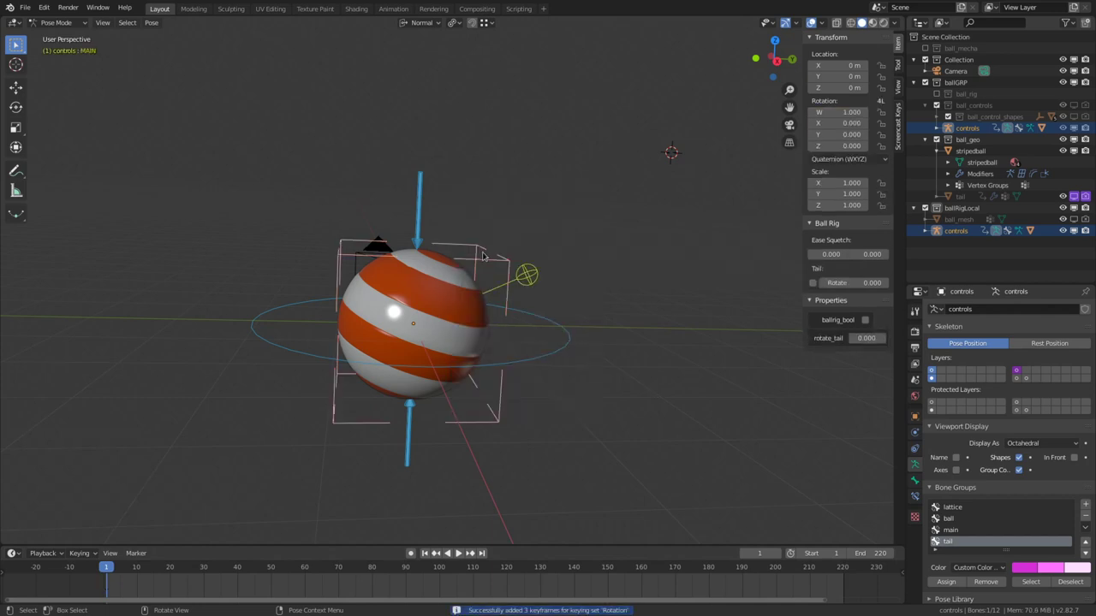
{"action": "key", "text": "i"}
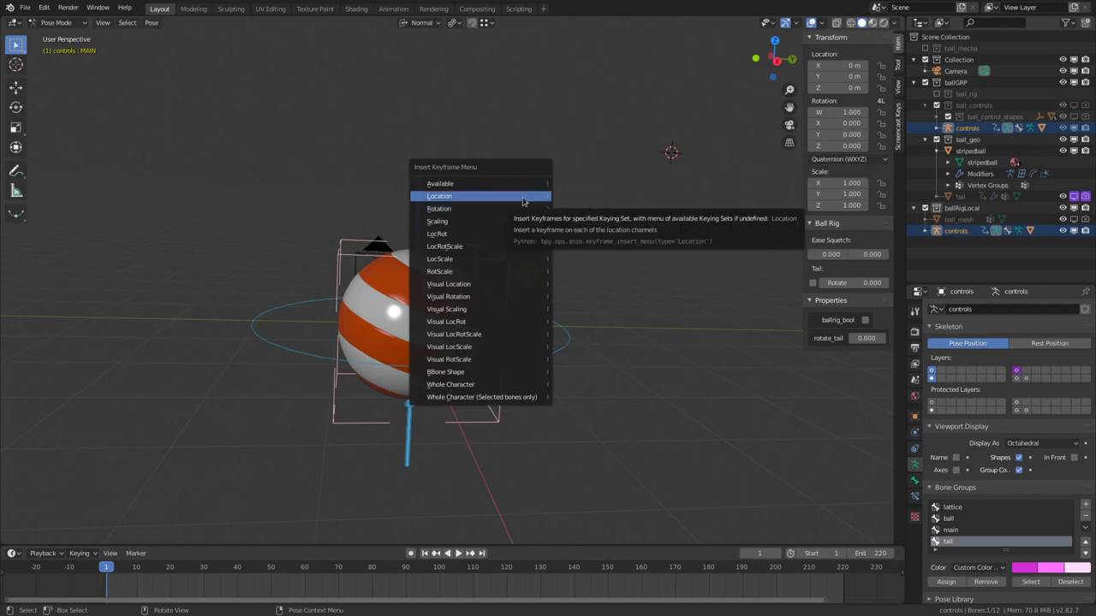
{"action": "left_click", "coordinate": [524, 235]}
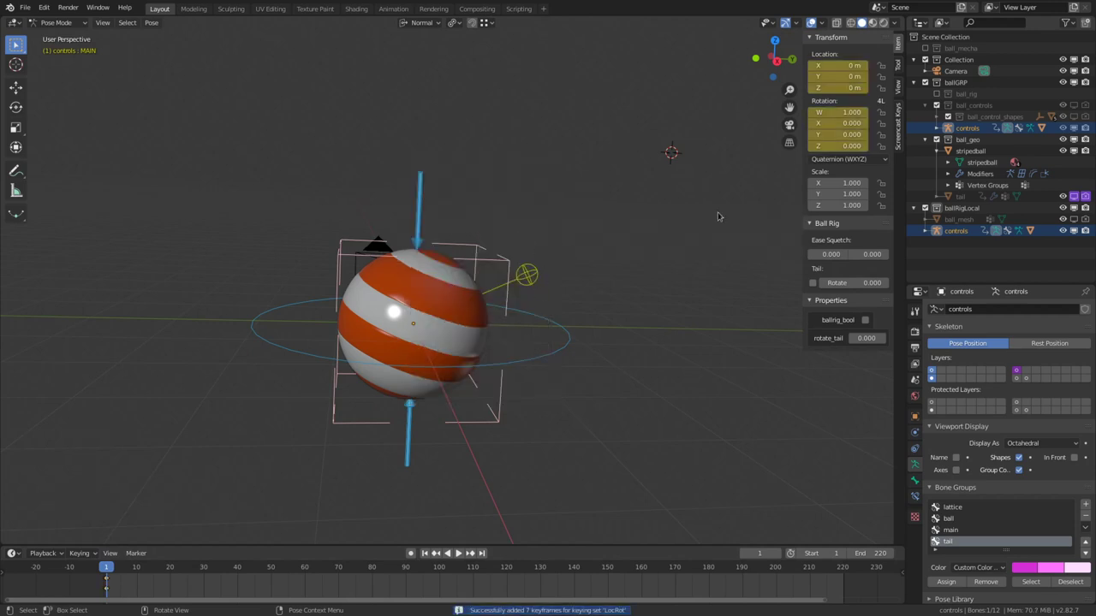
- Stretch the ball by moving the upper arrow control up and sideways, and rotate that control about 56.4°
{"action": "left_click", "coordinate": [453, 268]}
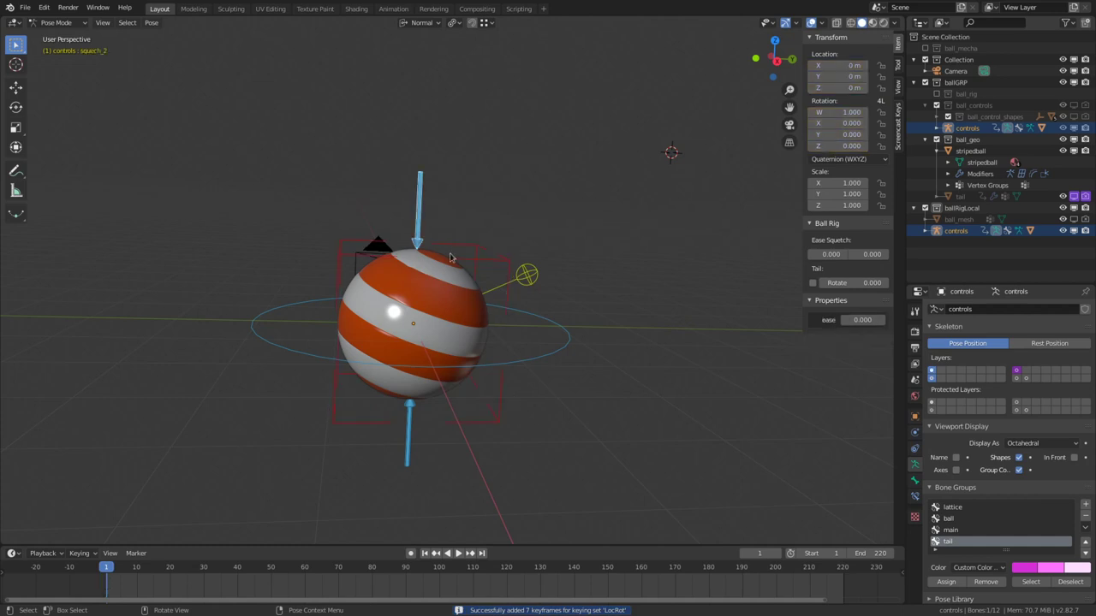
{"action": "left_click_drag", "start_coordinate": [409, 253], "coordinate": [529, 107]}
{"action": "key", "text": "r"}
{"action": "left_click", "coordinate": [555, 140]}
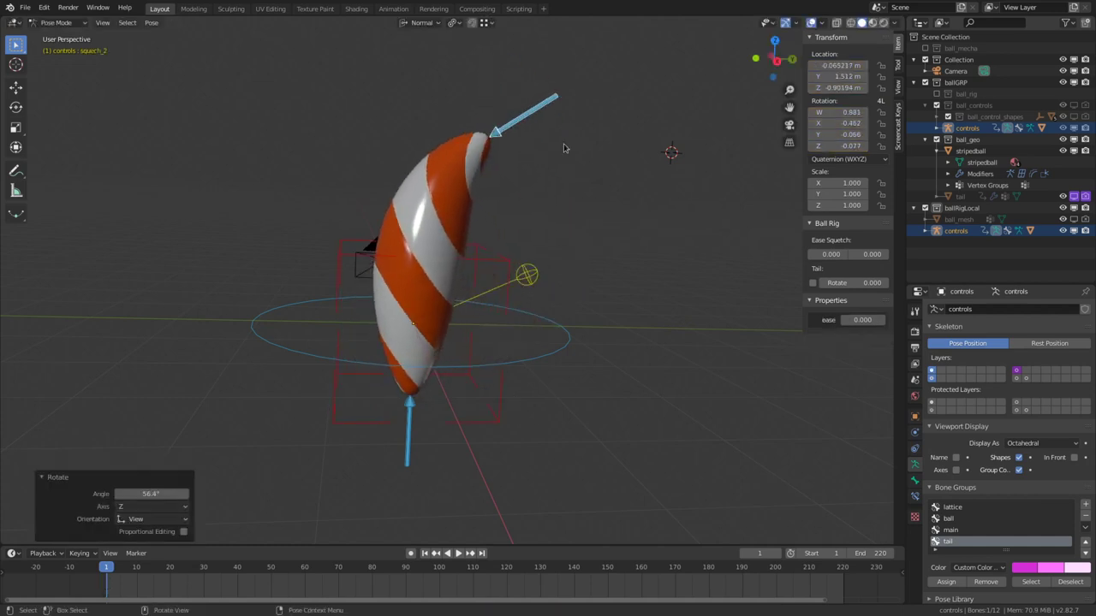
{"action": "key", "text": "s"}
{"action": "right_click", "coordinate": [568, 146]}
- Insert a LocRotScale keyframe on the upper arrow control at frame 1 and keyframe its ease property
{"action": "key", "text": "i"}
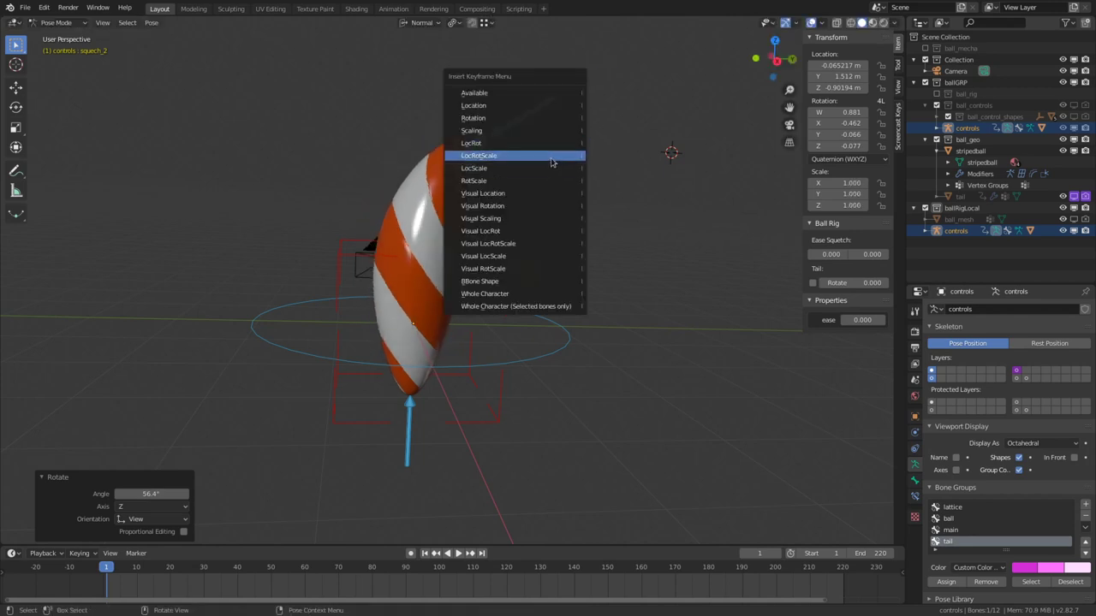
{"action": "left_click", "coordinate": [557, 155]}
{"action": "right_click", "coordinate": [861, 319]}
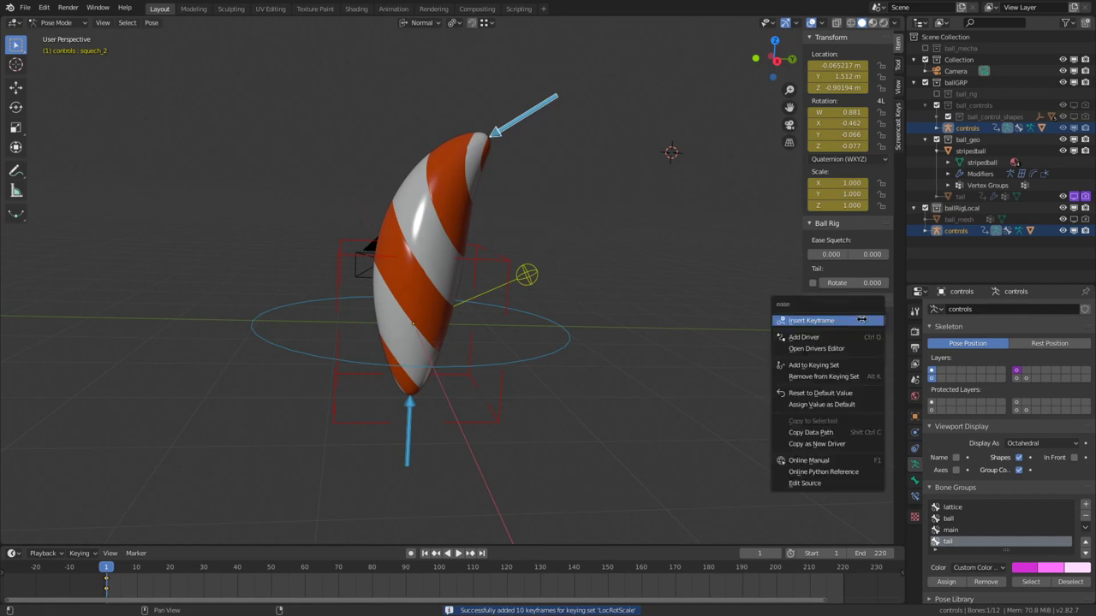
{"action": "left_click", "coordinate": [861, 320]}
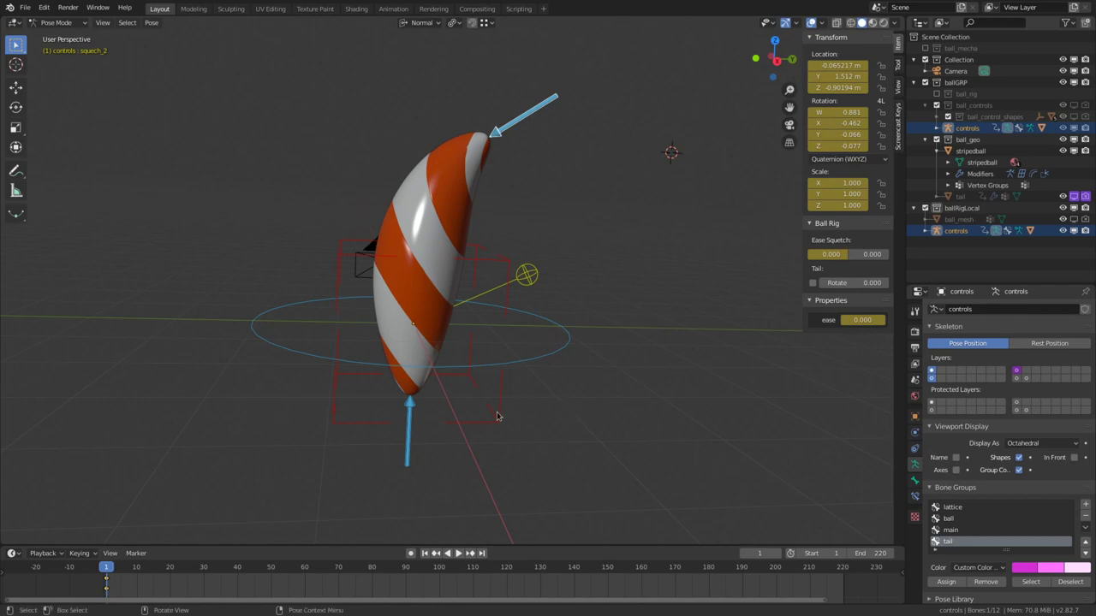
- Go to frame 11 with the lower arrow control selected and turn on auto keying
{"action": "left_click", "coordinate": [407, 463]}
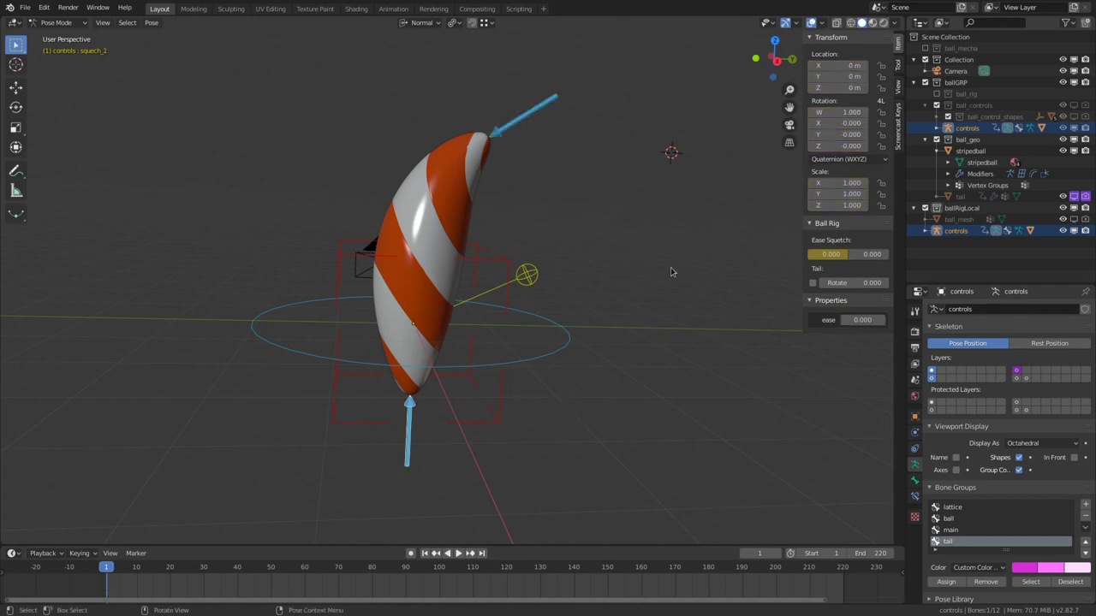
{"action": "left_click_drag", "start_coordinate": [110, 571], "coordinate": [139, 571]}
{"action": "left_click", "coordinate": [411, 554]}
{"action": "left_click", "coordinate": [80, 554]}
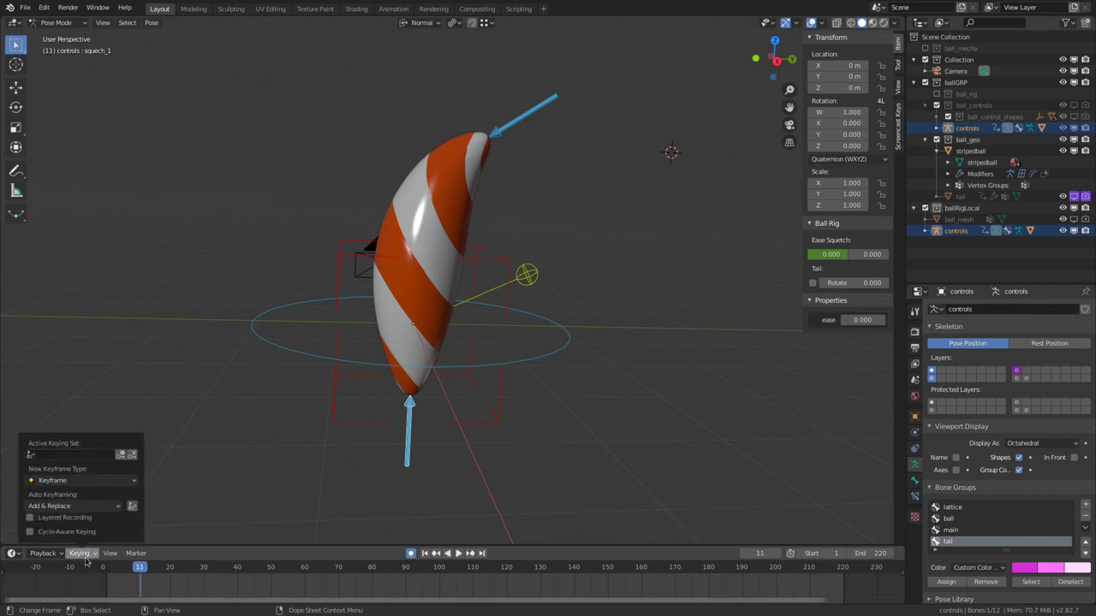
{"action": "left_click", "coordinate": [53, 456]}
{"action": "left_click", "coordinate": [43, 471]}
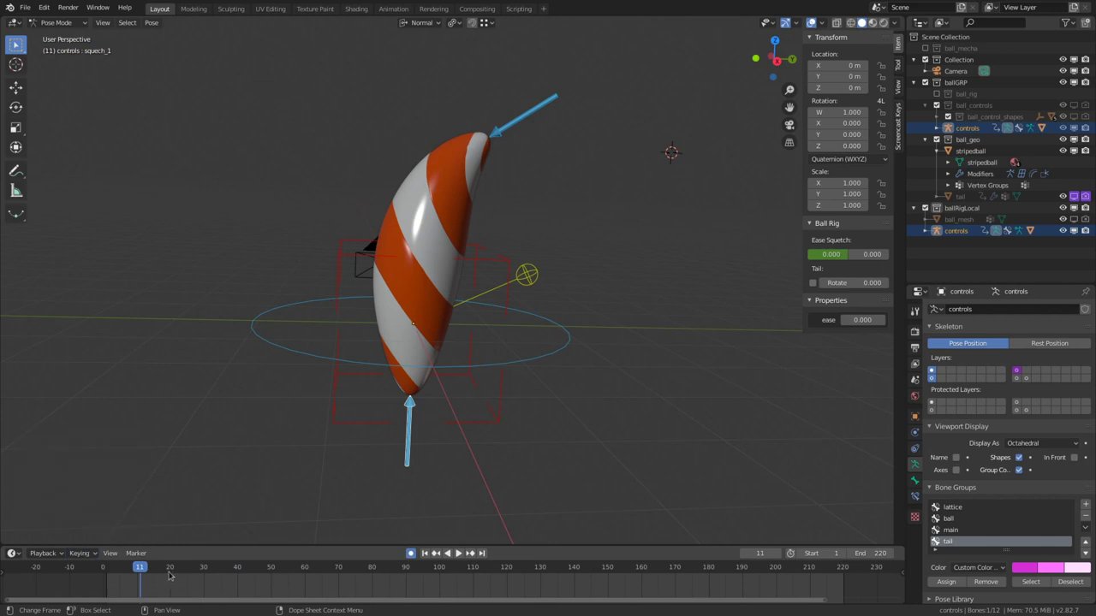
- At frame 74, move the upper arrow control about 0.216, 0.831, -0.534 m and re-enter its ease value of 0.000 to keyframe it
{"action": "left_click_drag", "start_coordinate": [142, 571], "coordinate": [351, 572]}
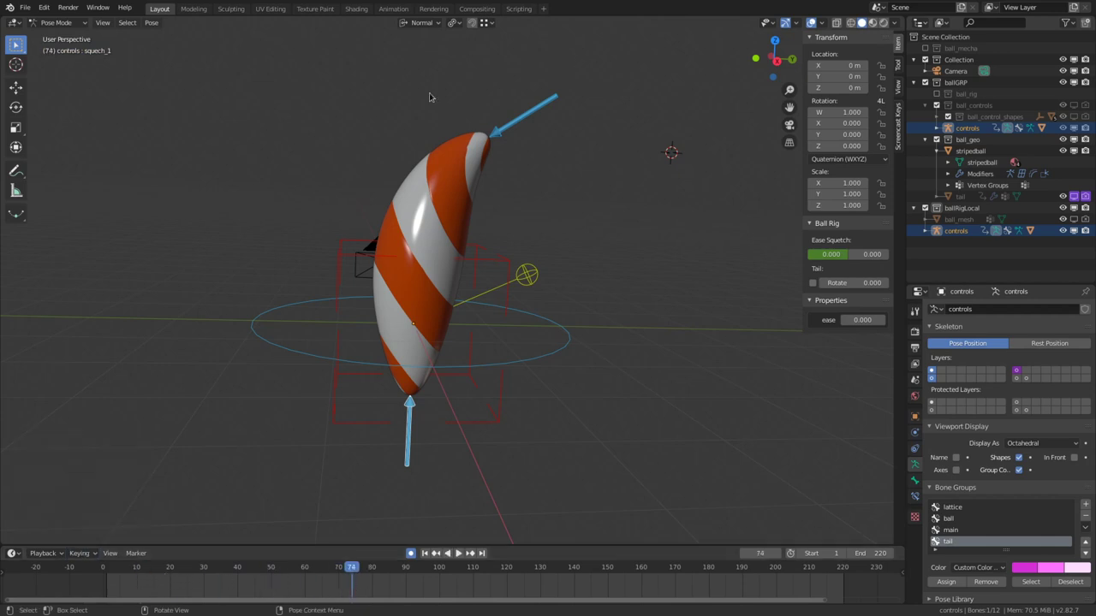
{"action": "left_click", "coordinate": [524, 140]}
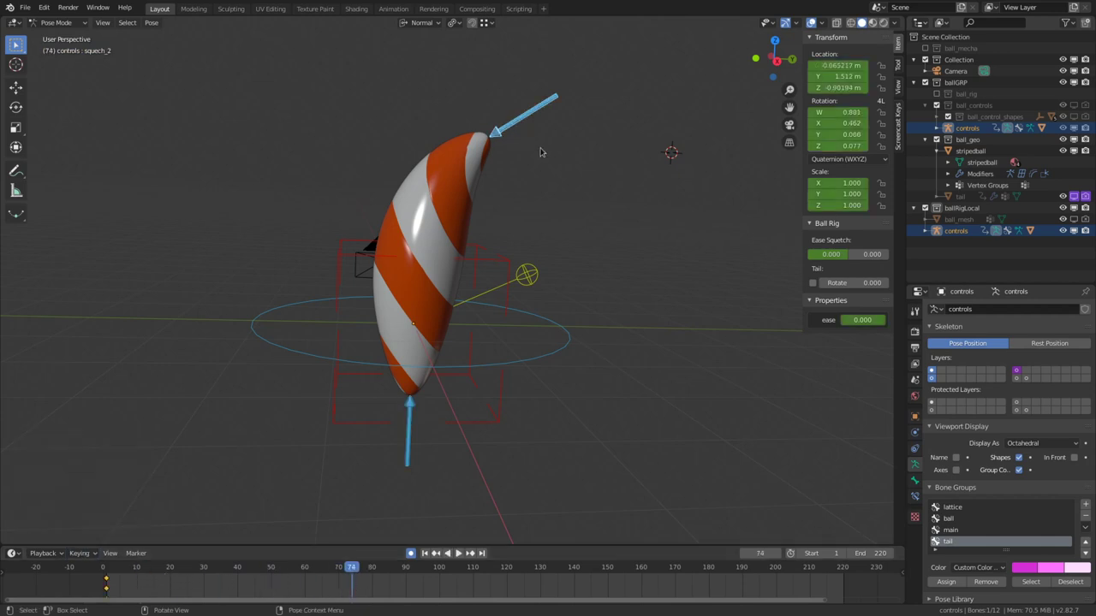
{"action": "key", "text": "g"}
{"action": "left_click", "coordinate": [601, 188]}
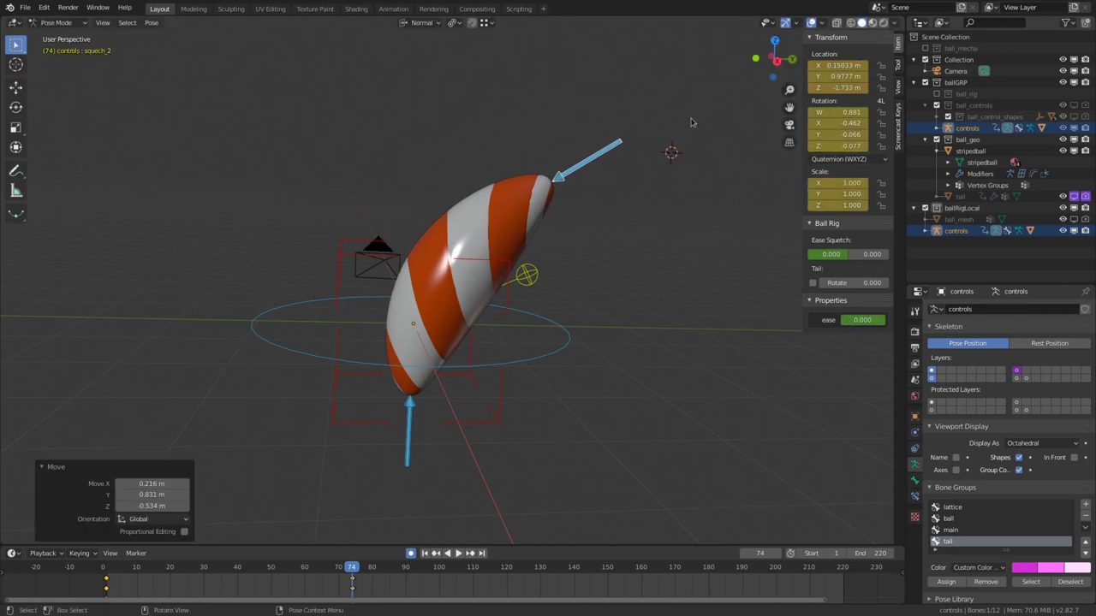
{"action": "left_click", "coordinate": [829, 254]}
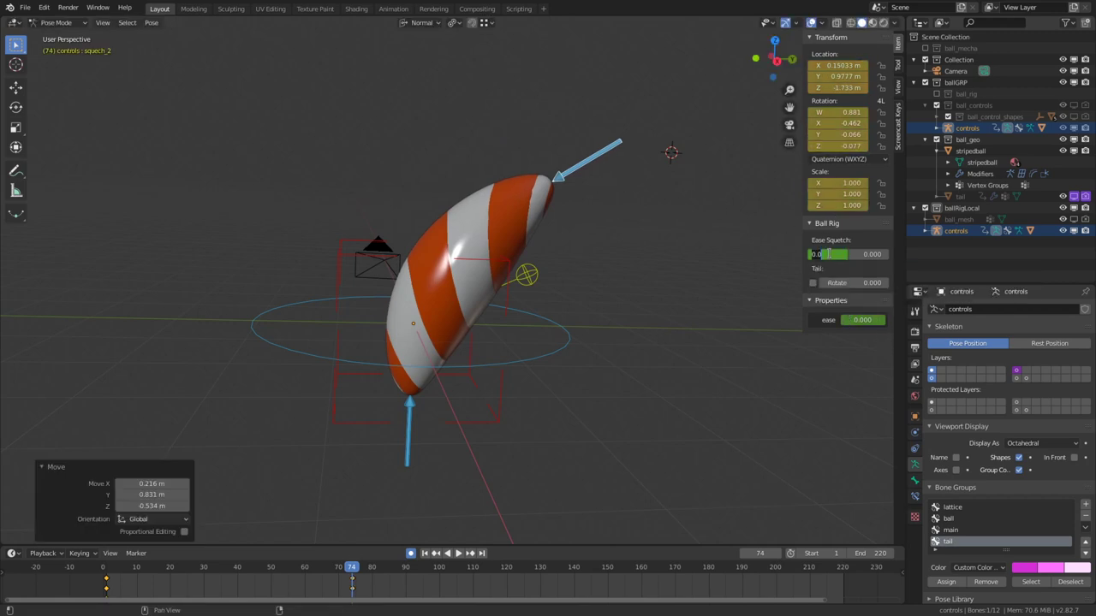
{"action": "key", "text": "Return"}
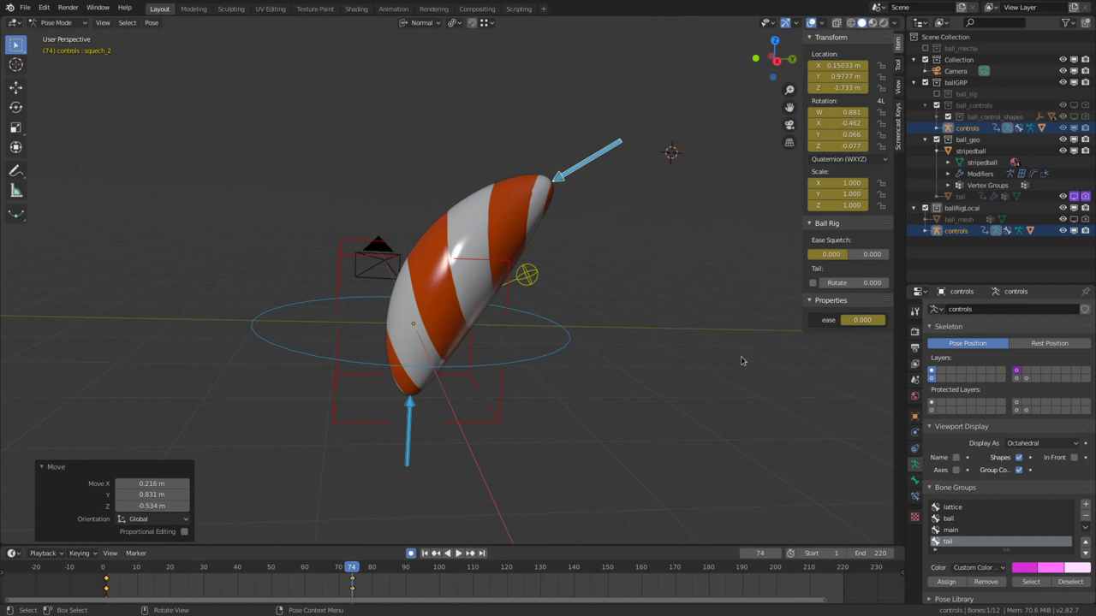
- Try a rotation of the roll_ball control at frame 74, undo it, and rotate the control again by about 8.2°
{"action": "left_click", "coordinate": [525, 272]}
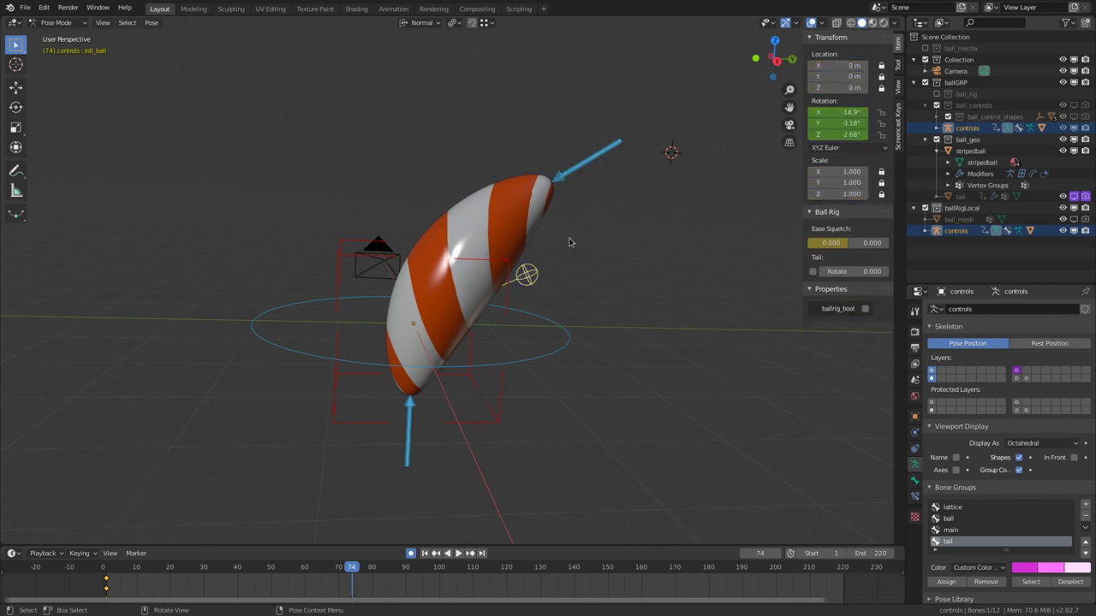
{"action": "key", "text": "r"}
{"action": "left_click", "coordinate": [593, 287]}
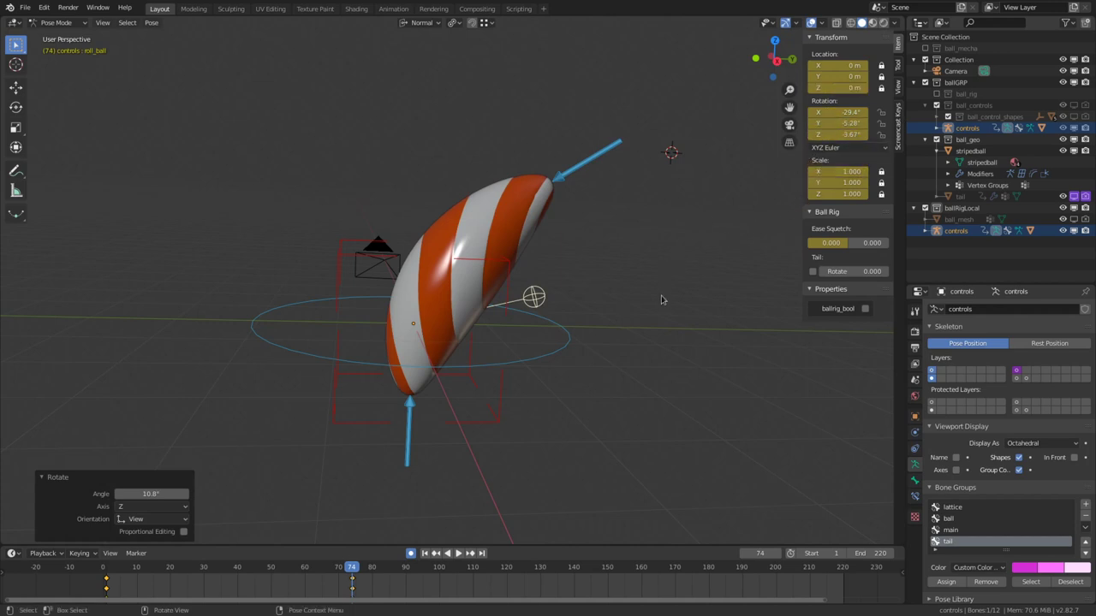
{"action": "key", "text": "ctrl+z"}
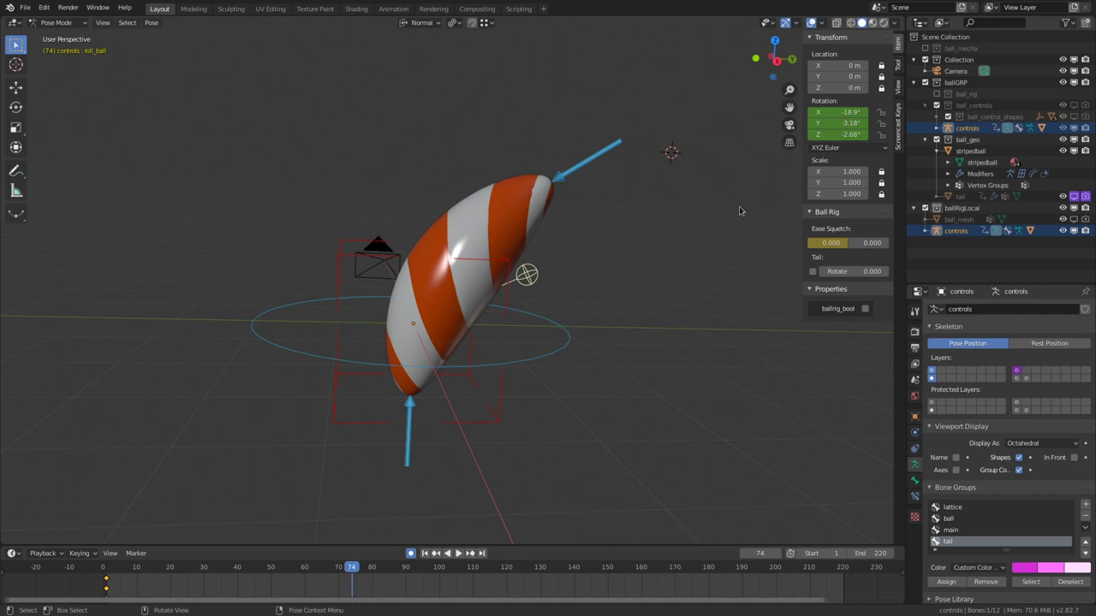
{"action": "key", "text": "r"}
{"action": "left_click", "coordinate": [638, 233]}
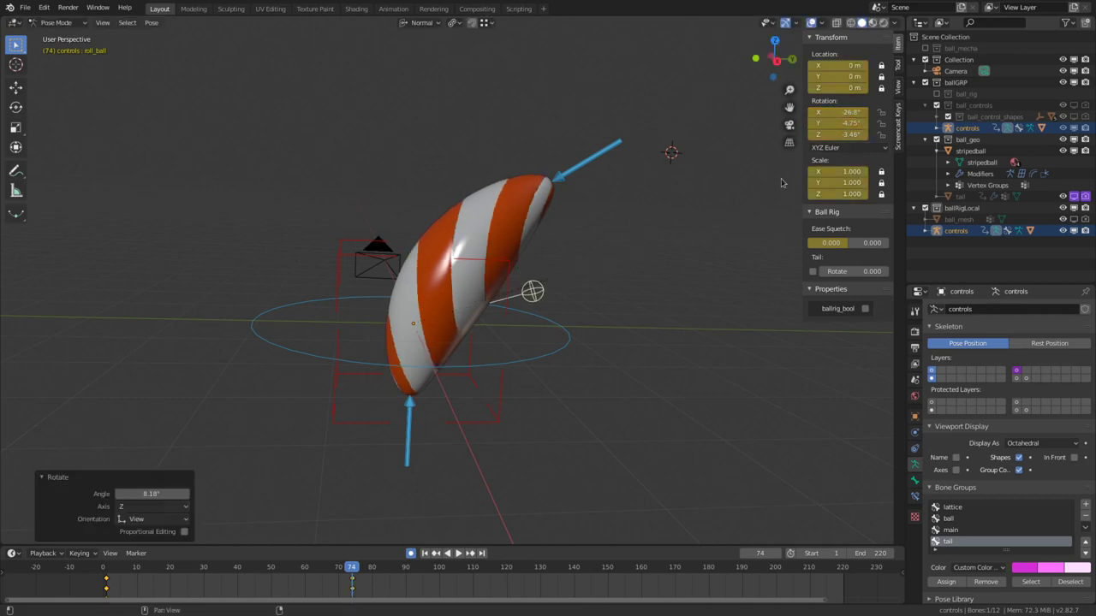
- Try rotating the roll_ball control by about 8.9° at frame 74 and keyframing it, and undo the rotations made there
{"action": "key", "text": "r"}
{"action": "left_click", "coordinate": [643, 227]}
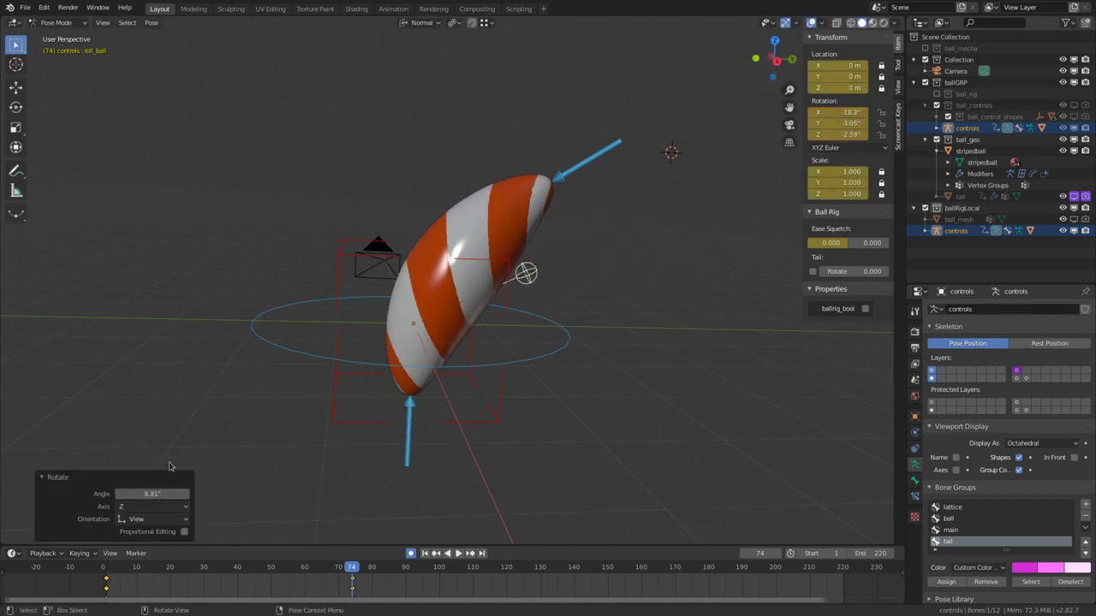
{"action": "left_click", "coordinate": [83, 553]}
{"action": "key", "text": "i"}
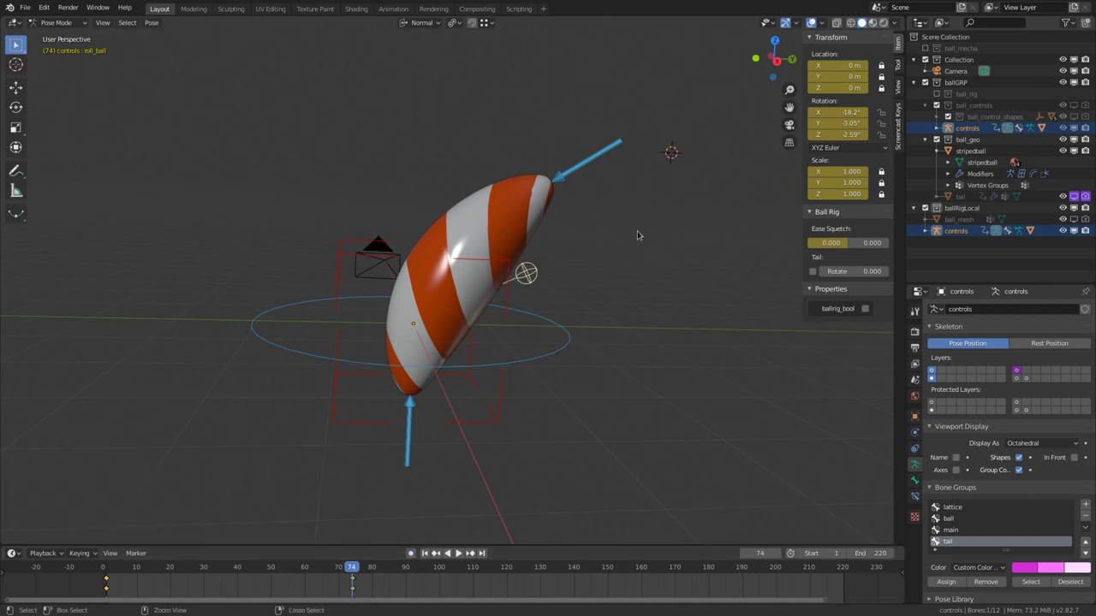
{"action": "key", "text": "ctrl+z"}
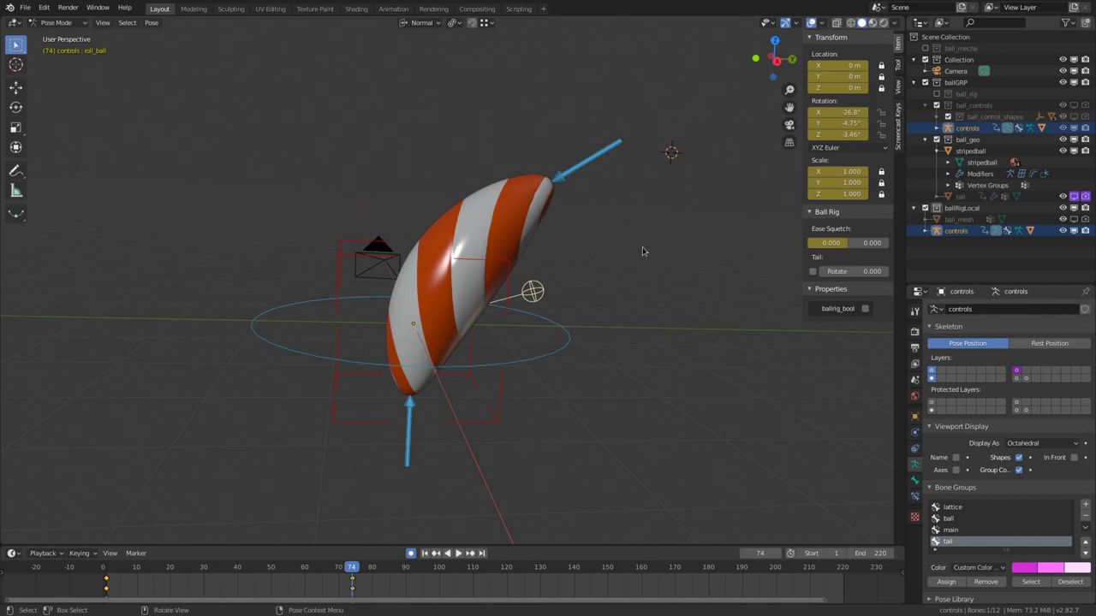
{"action": "key", "text": "z"}
{"action": "key", "text": "ctrl+z"}
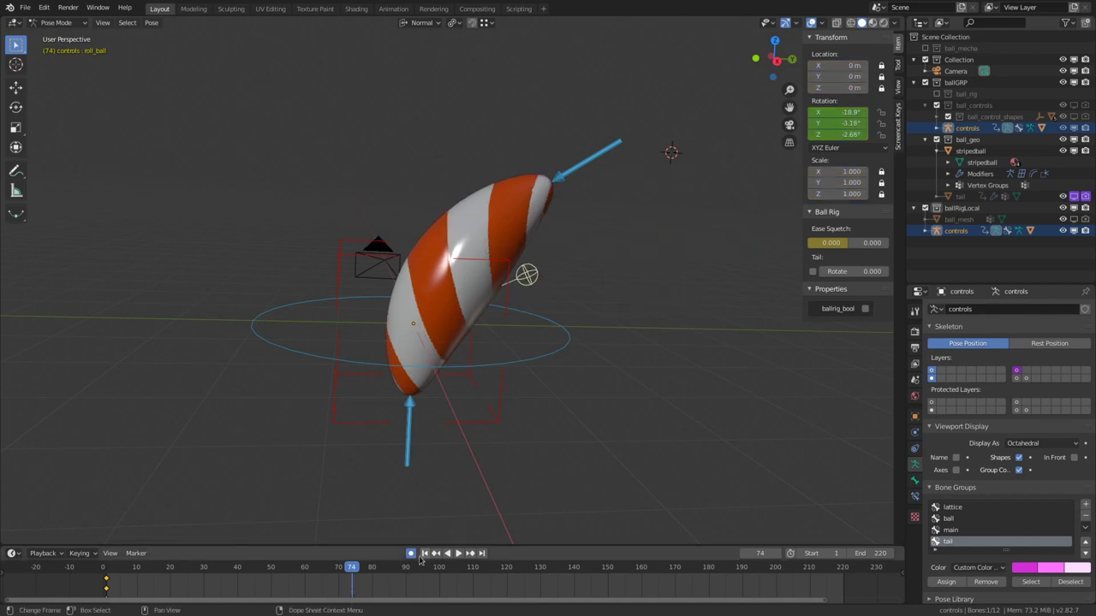
- With auto keying turned off, rotate the roll_ball control by about 21.7° at frame 74 and insert a keyframe
{"action": "key", "text": "r"}
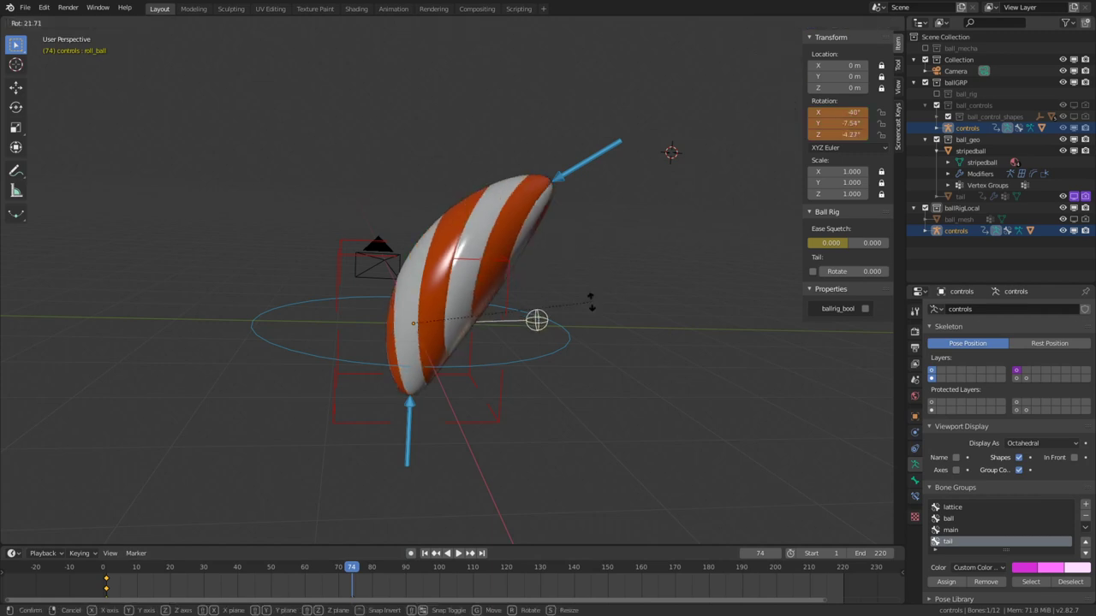
{"action": "left_click", "coordinate": [591, 306]}
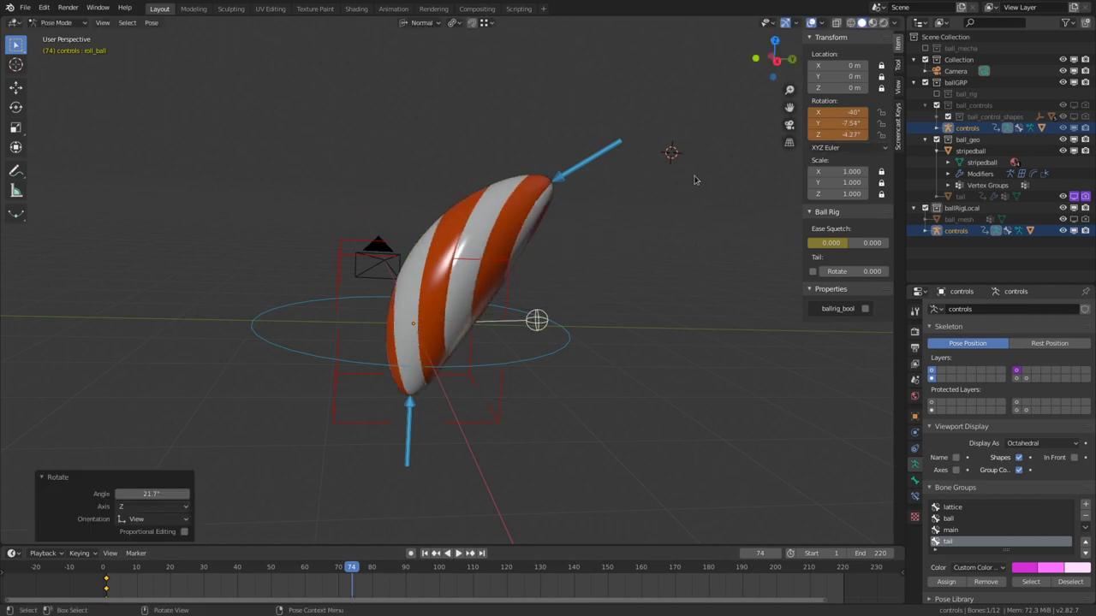
{"action": "key", "text": "i"}
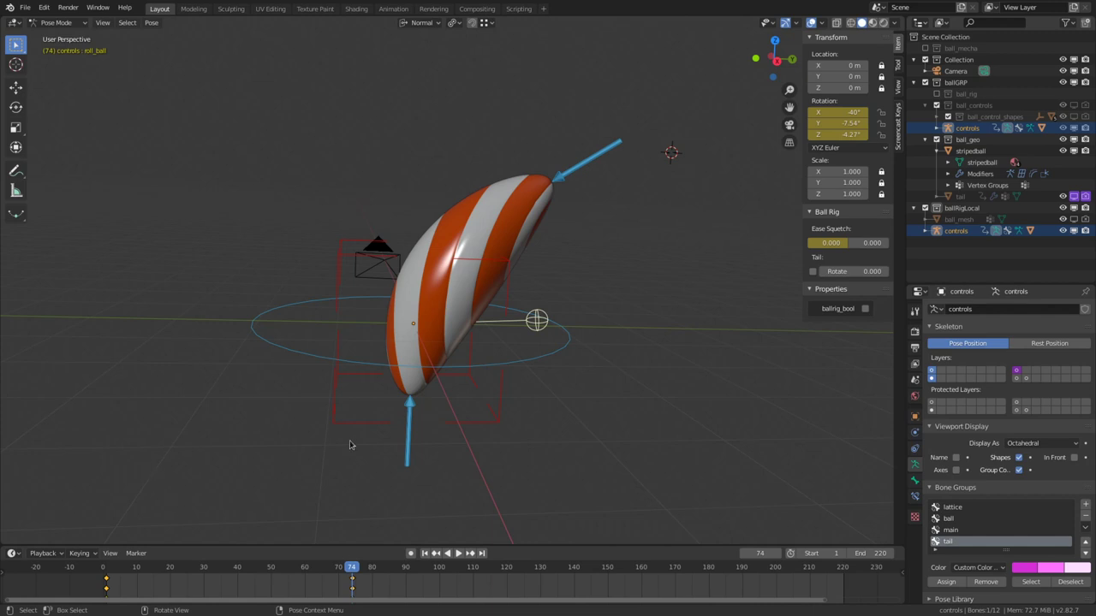
- Turn auto keying on and try to insert a keyframe on the squetch_orient ring control with the active keying set
{"action": "left_click", "coordinate": [409, 467]}
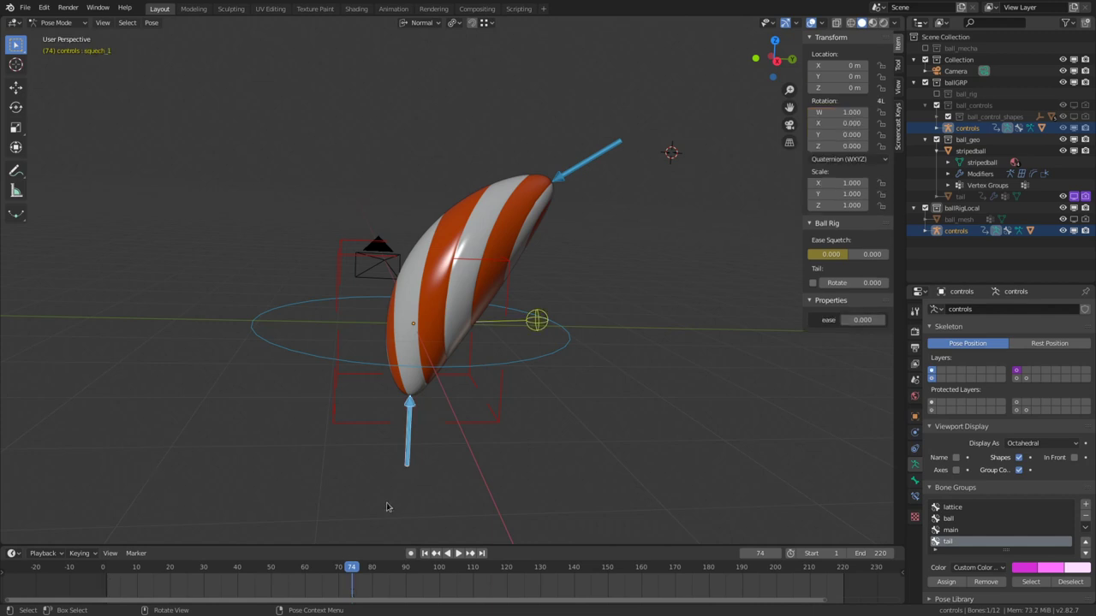
{"action": "left_click", "coordinate": [297, 350]}
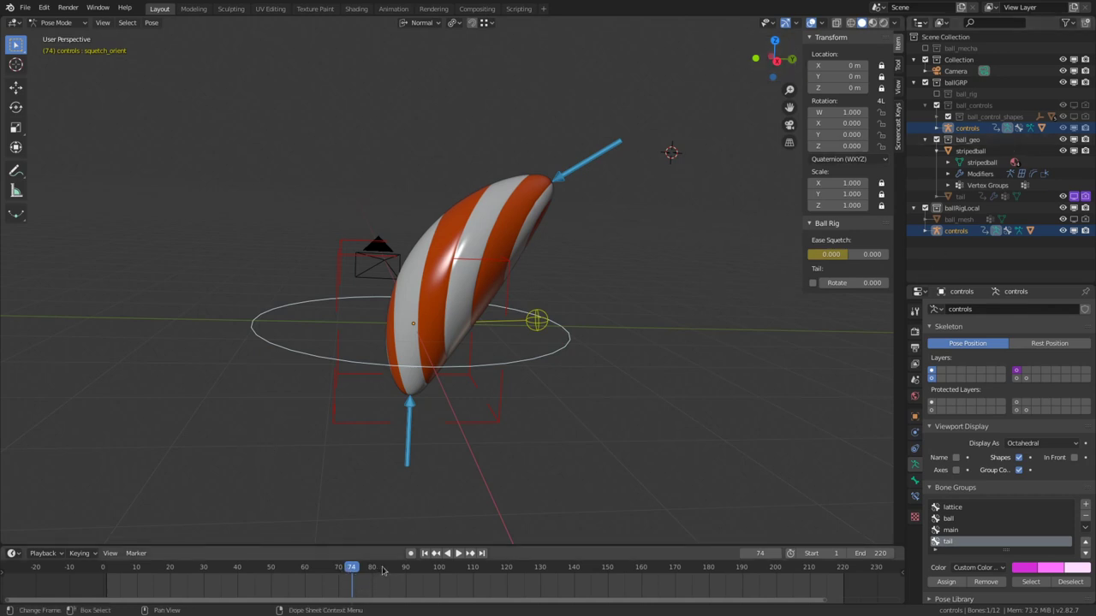
{"action": "left_click", "coordinate": [411, 553]}
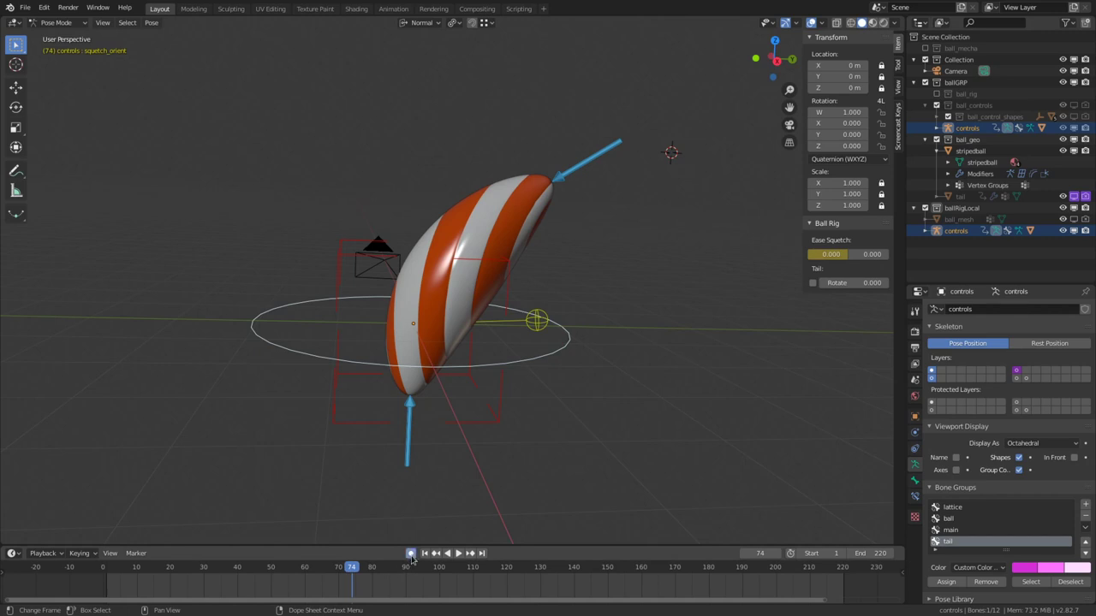
{"action": "left_click", "coordinate": [79, 554]}
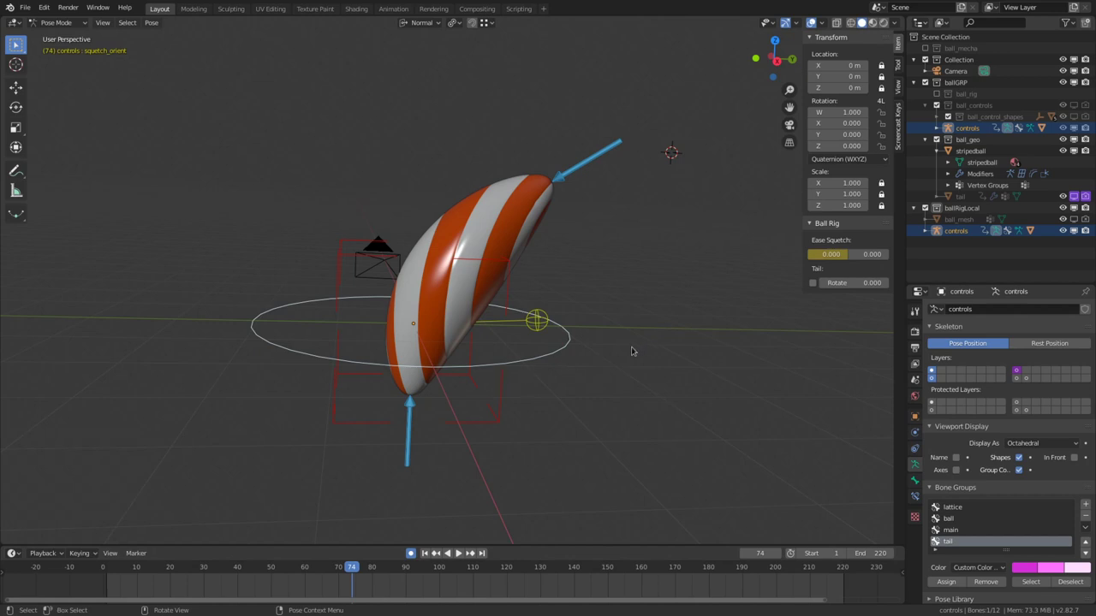
{"action": "key", "text": "i"}
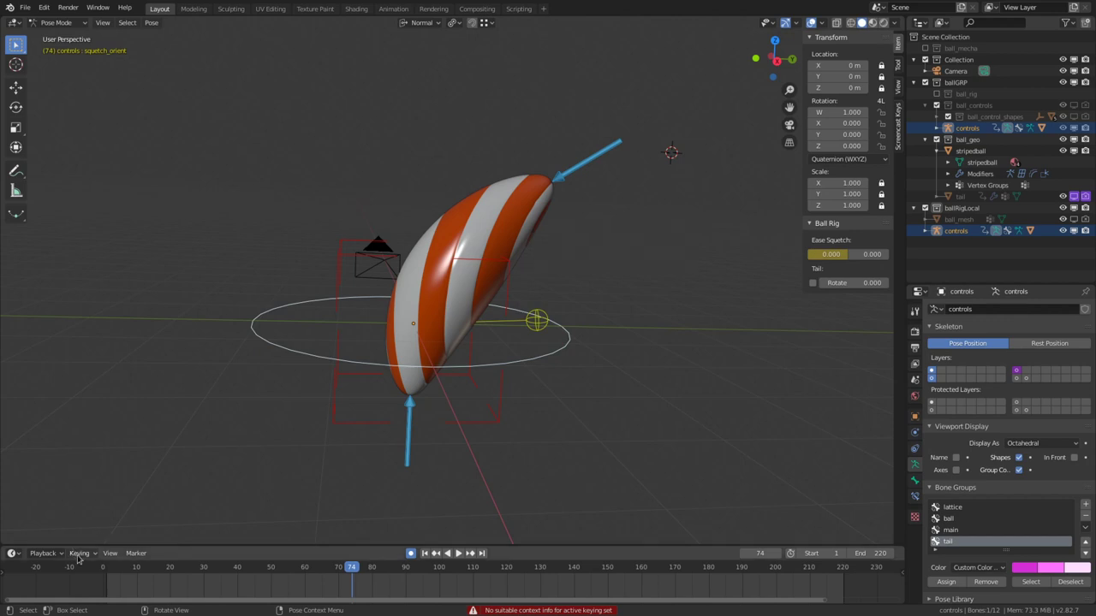
- Clear the active keying set to check the insert keyframe options, and set the active keying set to Available
{"action": "left_click", "coordinate": [79, 553]}
{"action": "left_click", "coordinate": [111, 455]}
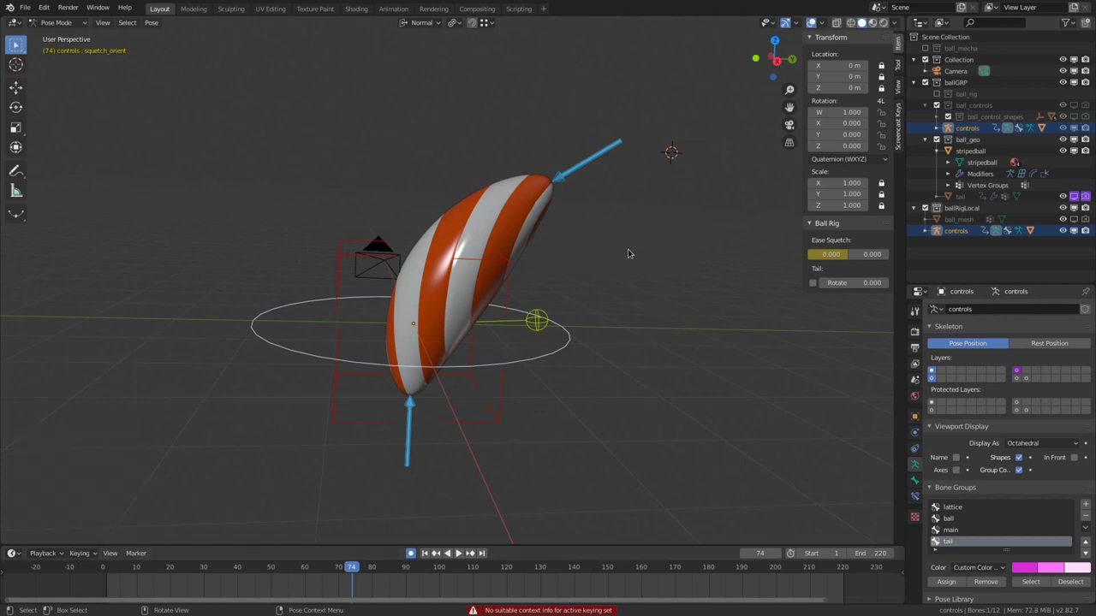
{"action": "key", "text": "i"}
{"action": "left_click", "coordinate": [81, 553]}
{"action": "left_click", "coordinate": [68, 455]}
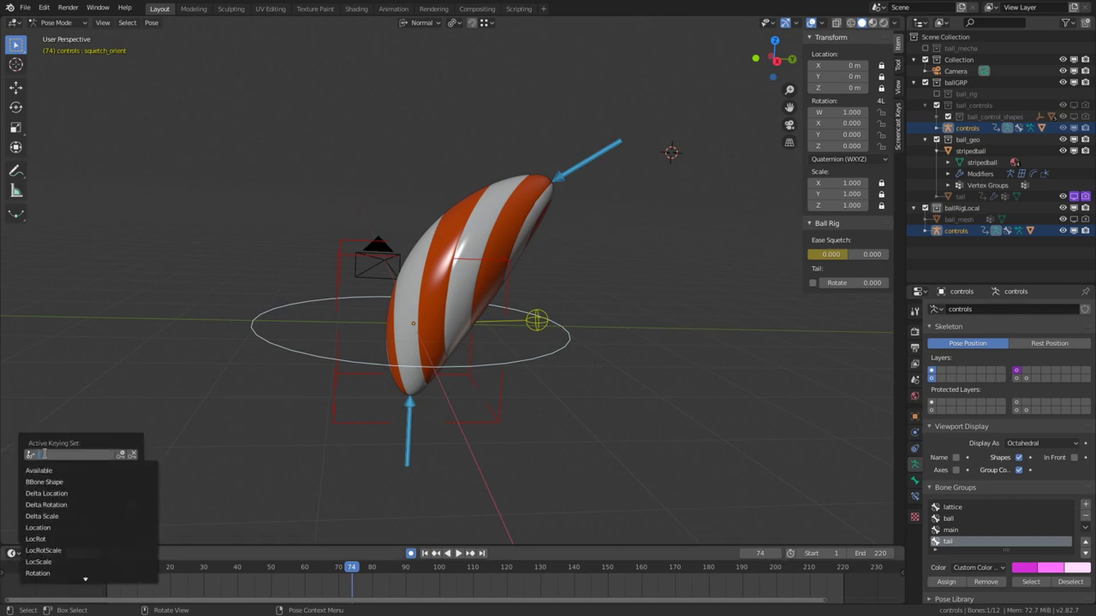
{"action": "left_click", "coordinate": [49, 470]}
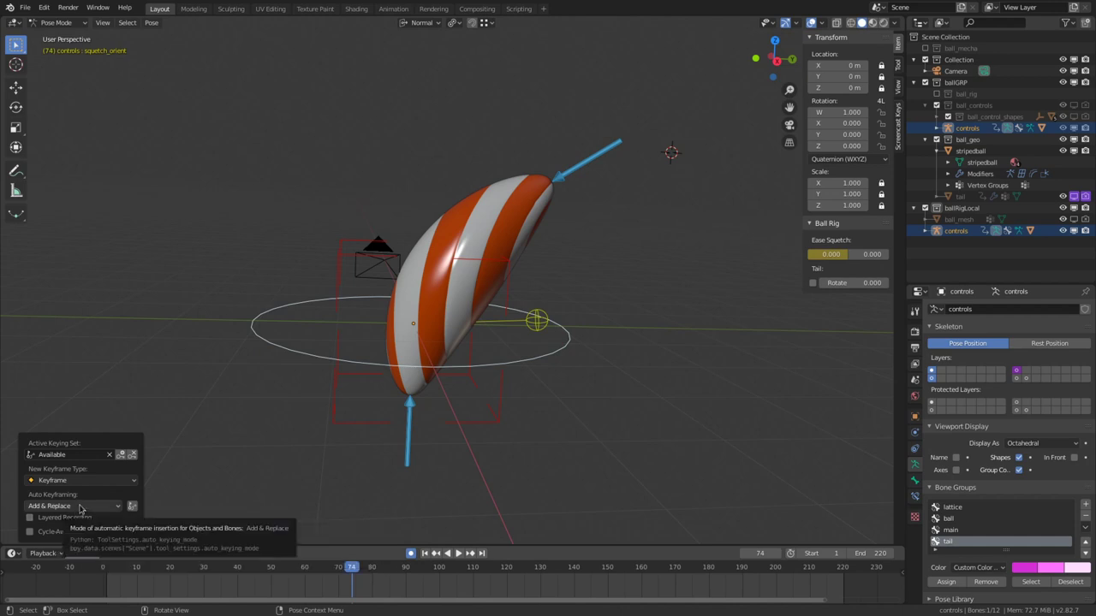
- Play the animation up to frame 102 and select the roll_ball control
{"action": "key", "text": "space"}
{"action": "key", "text": "space"}
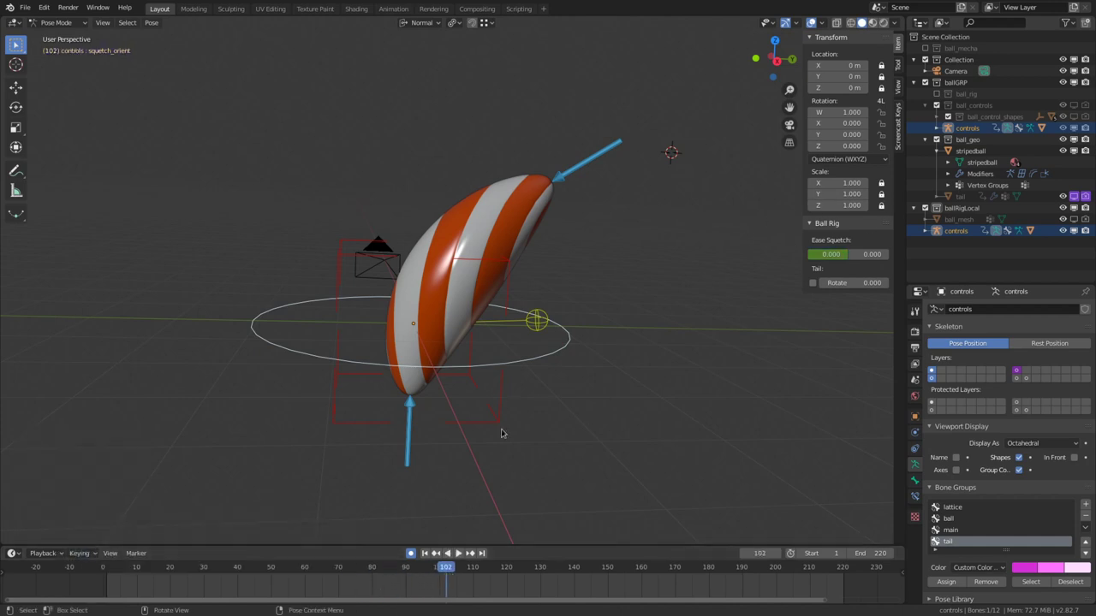
{"action": "left_click", "coordinate": [526, 332]}
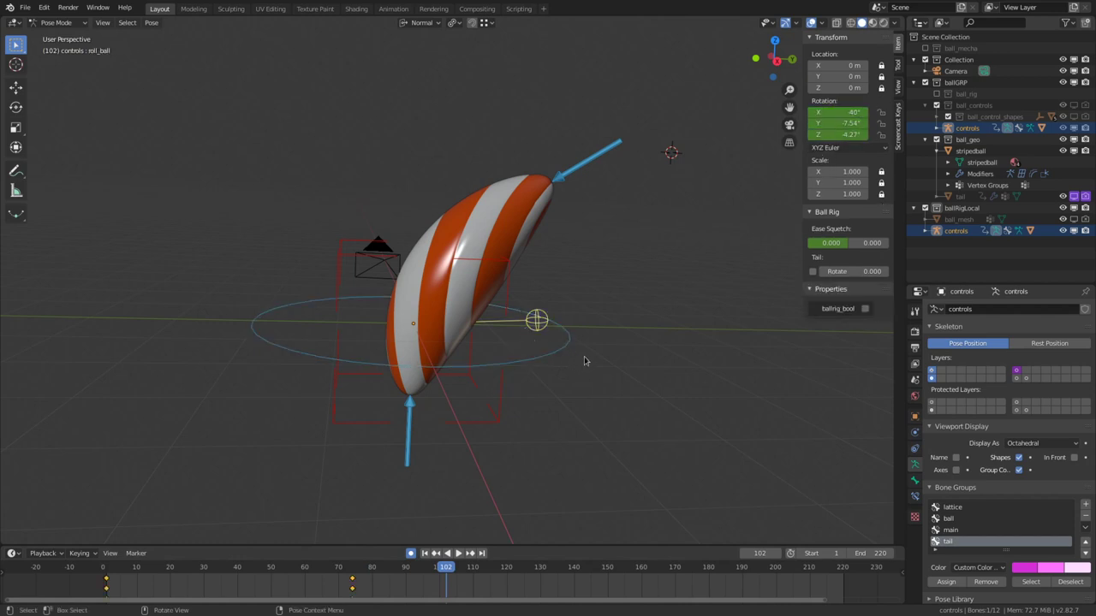
- Try rotating the roll_ball control by about -17.9° at frame 102 with auto keying on, and undo the rotation
{"action": "key", "text": "r"}
{"action": "left_click", "coordinate": [582, 233]}
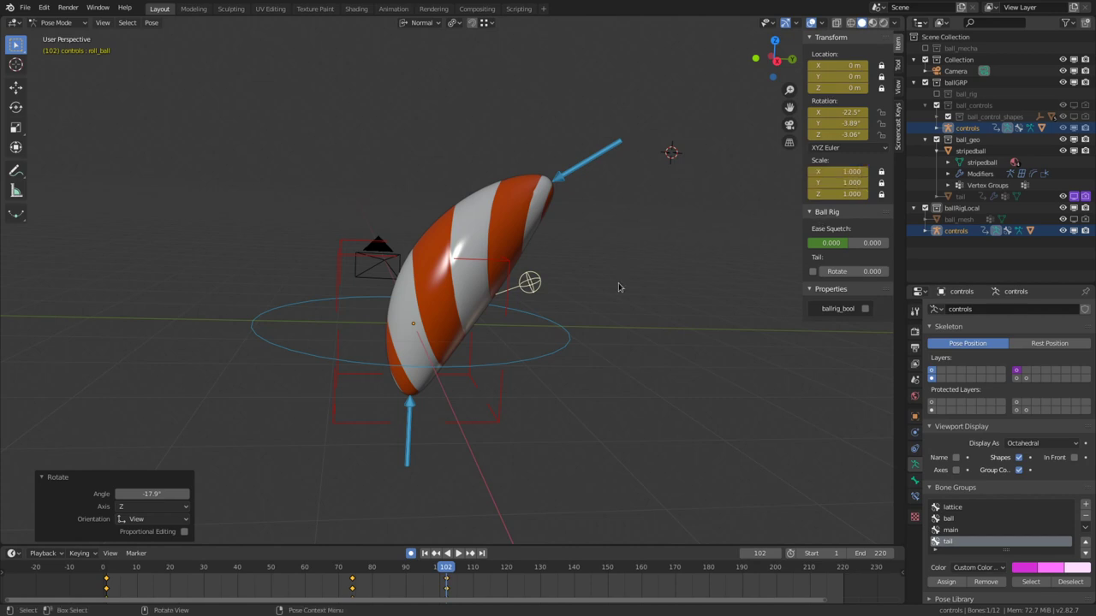
{"action": "key", "text": "ctrl+z"}
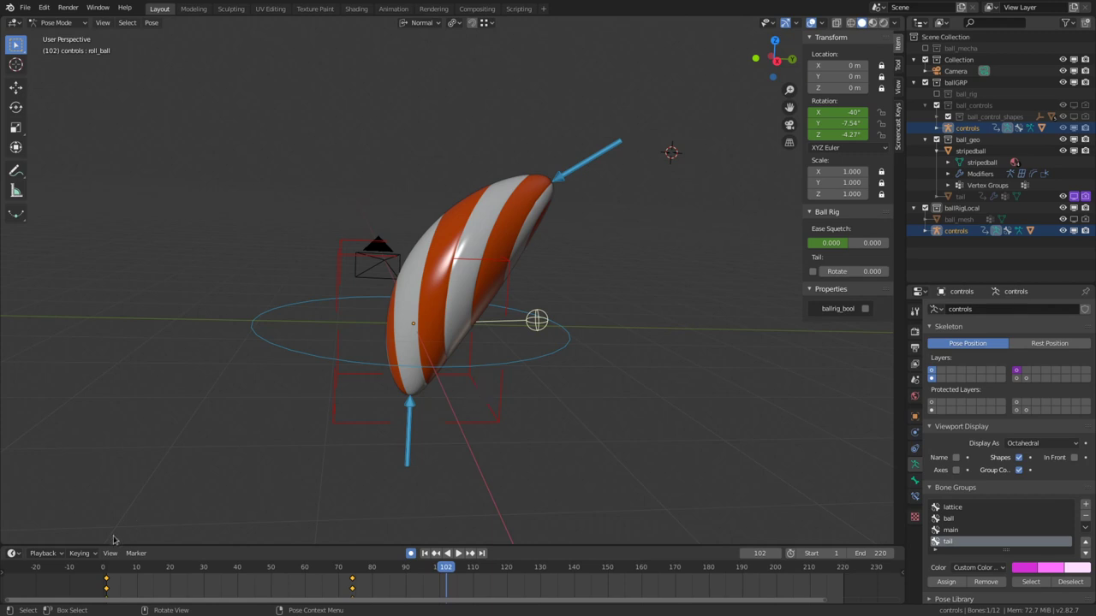
- Limit auto keying to the active keying set, and rotate the roll_ball control by about -18.2° at frame 102
{"action": "left_click", "coordinate": [82, 553]}
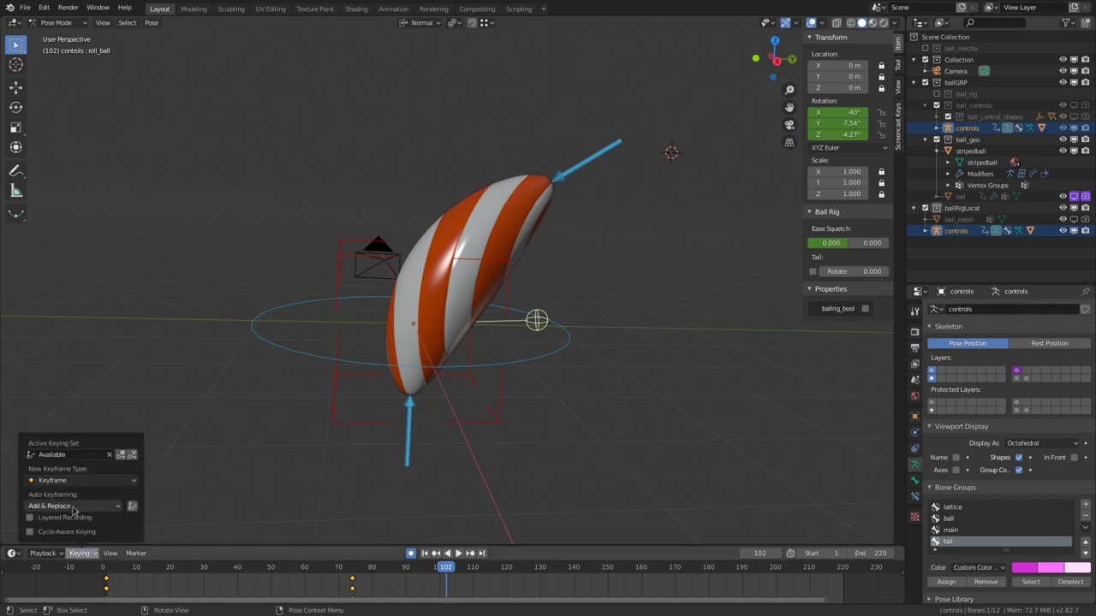
{"action": "left_click", "coordinate": [133, 515]}
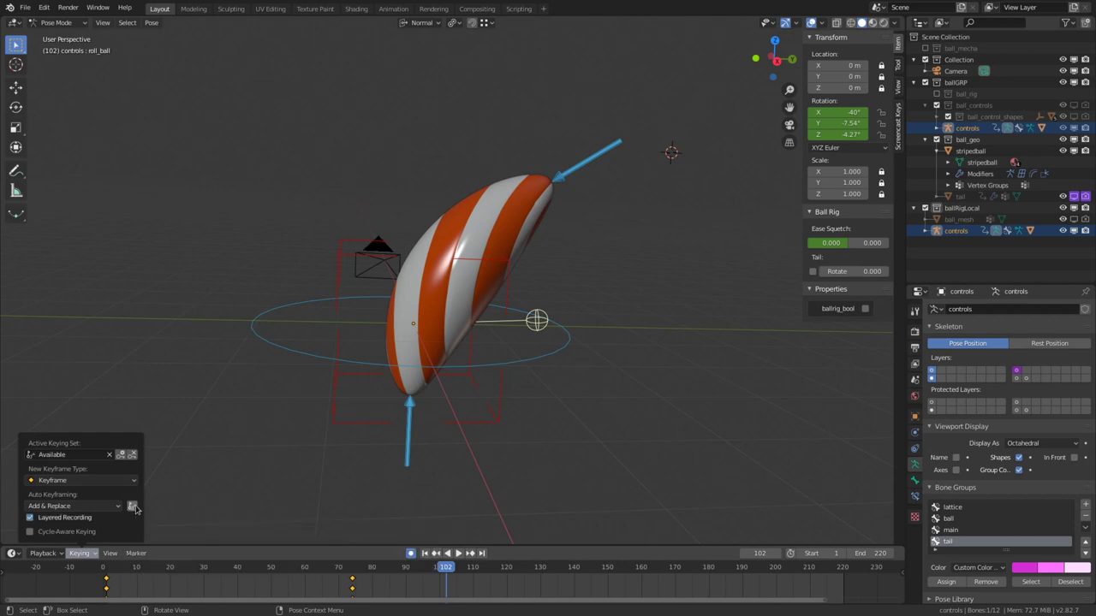
{"action": "left_click", "coordinate": [132, 507]}
{"action": "left_click", "coordinate": [58, 519]}
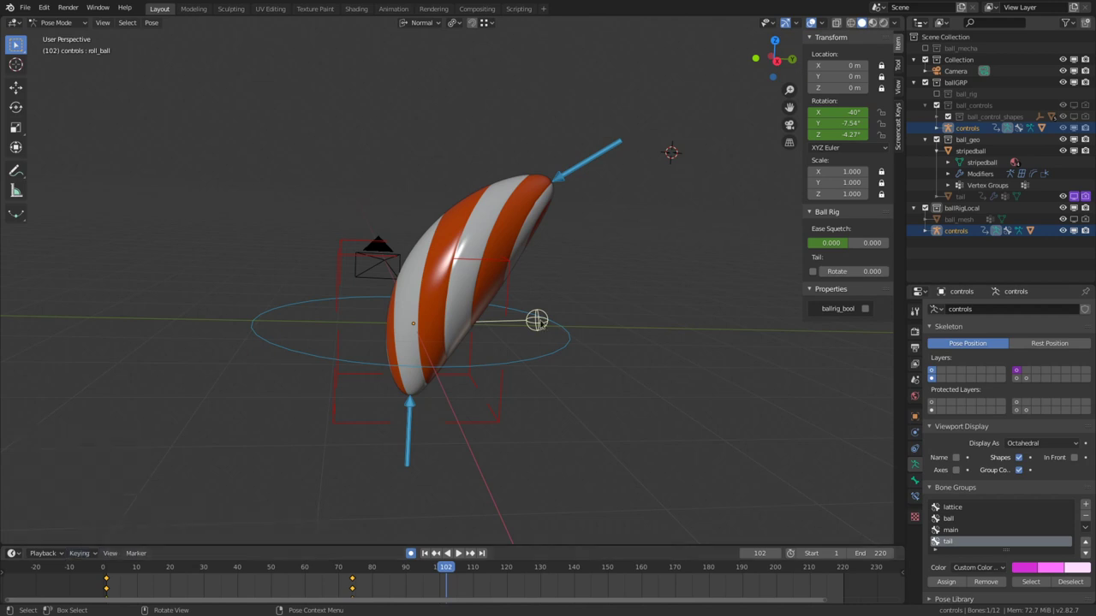
{"action": "key", "text": "r"}
{"action": "left_click", "coordinate": [552, 291]}
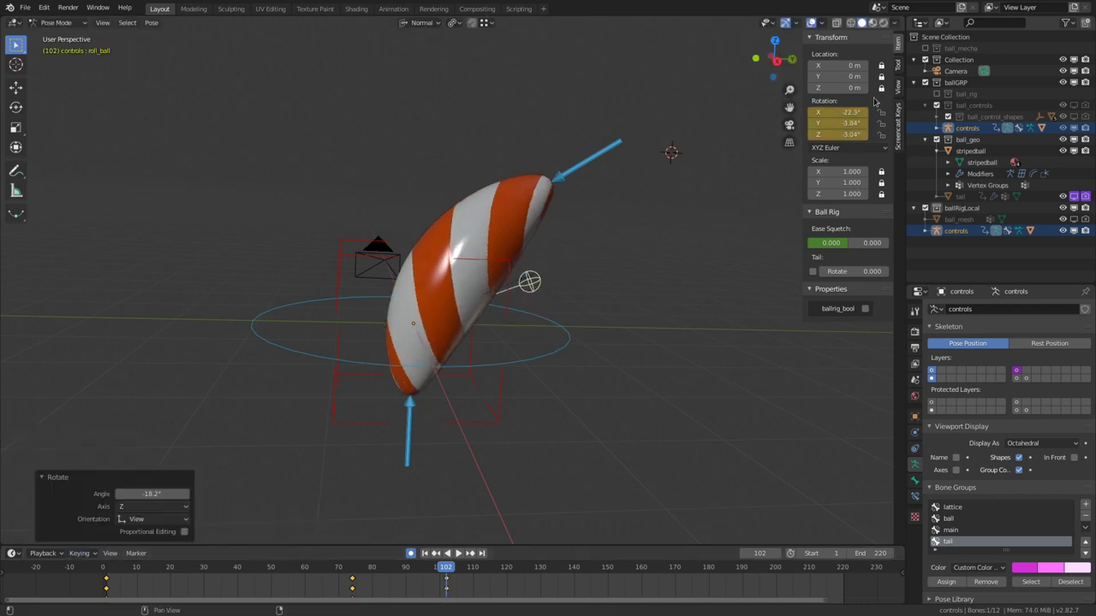
- At frame 46, rotate the squetch_orient ring control by about 19.5° and try to keyframe it with the Available keying set
{"action": "left_click_drag", "start_coordinate": [444, 567], "coordinate": [257, 567]}
{"action": "left_click", "coordinate": [541, 368]}
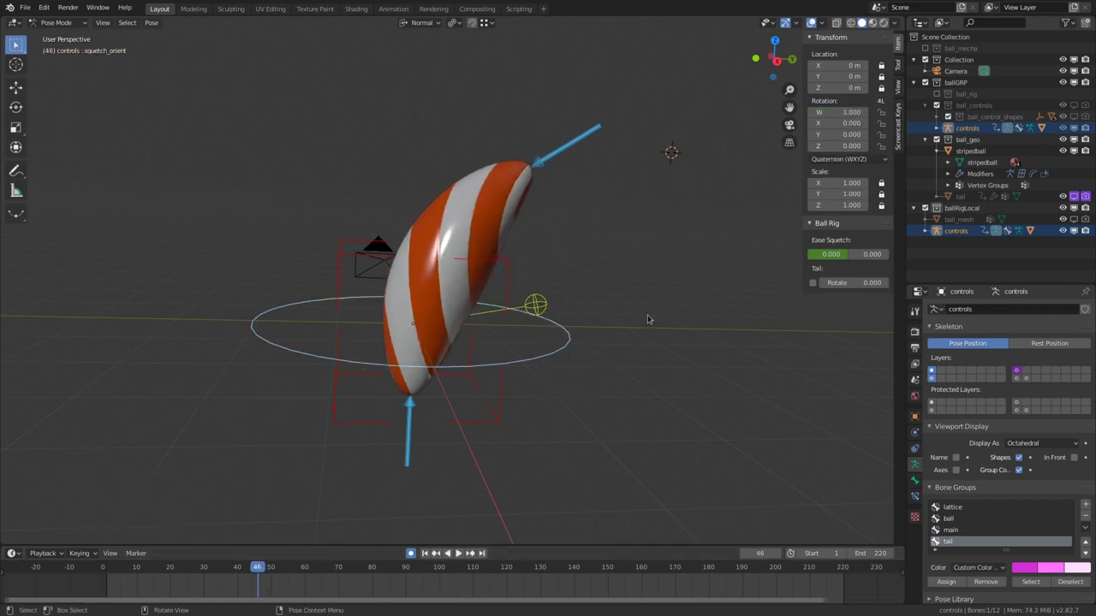
{"action": "key", "text": "r"}
{"action": "left_click", "coordinate": [620, 384]}
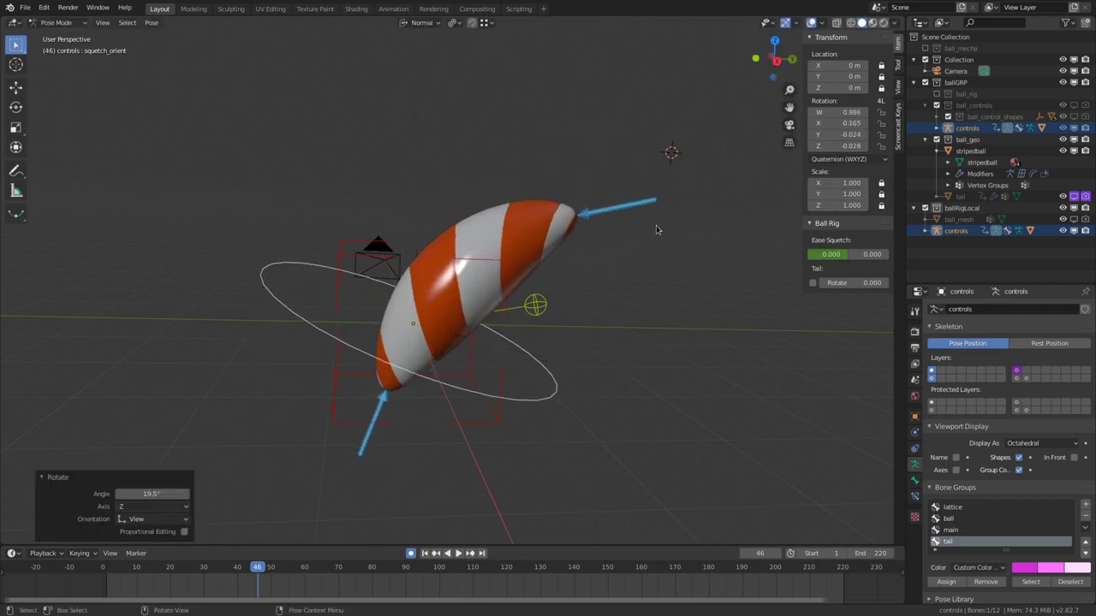
{"action": "key", "text": "i"}
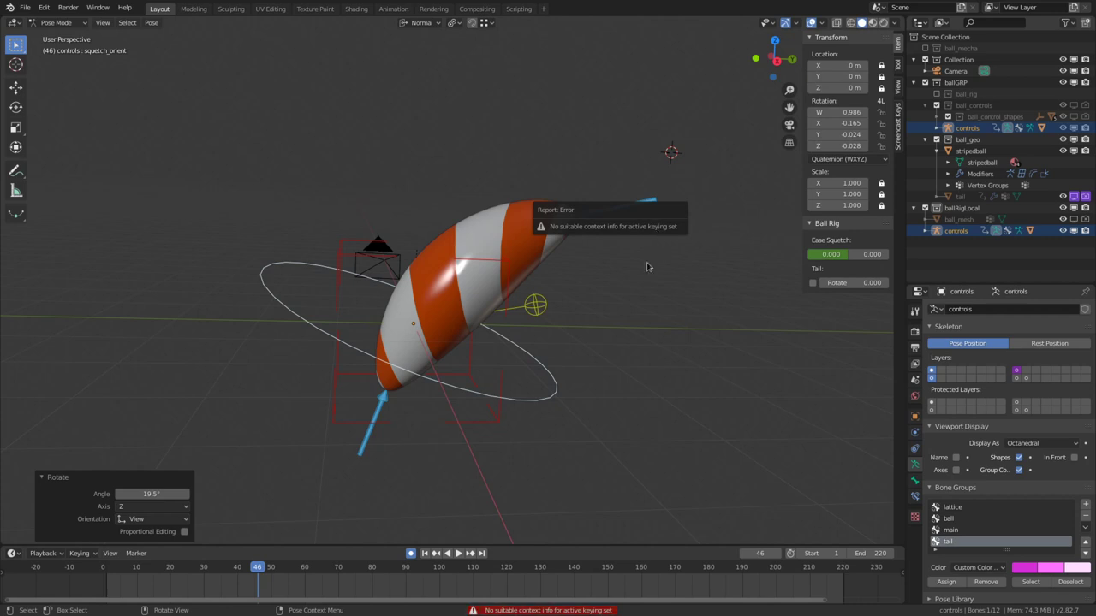
- Clear the active keying set and insert a Rotation keyframe on the squetch_orient control at frame 46
{"action": "left_click", "coordinate": [82, 554]}
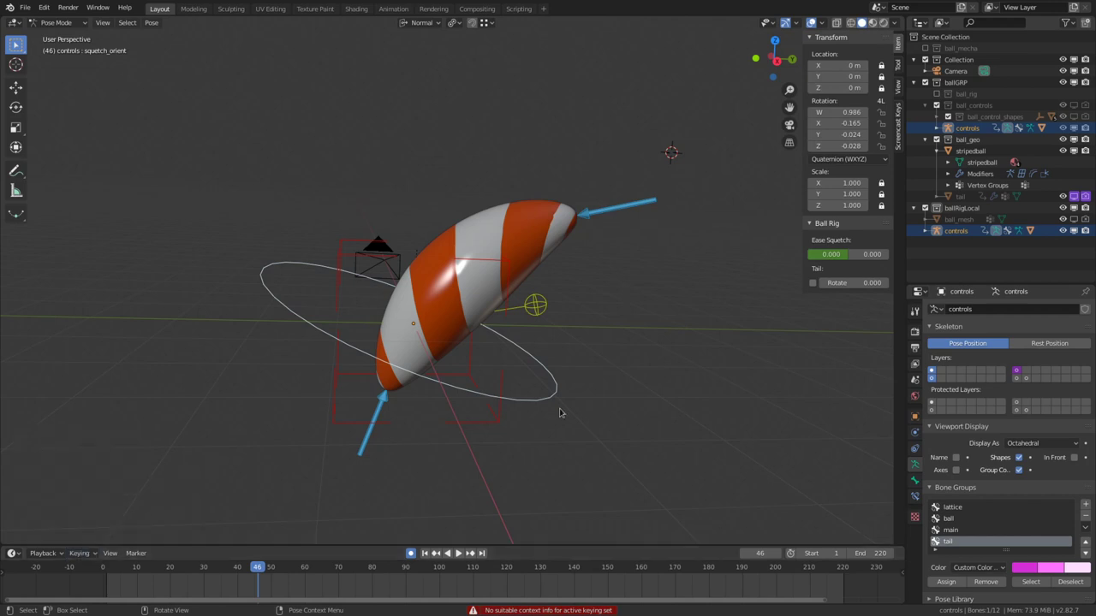
{"action": "key", "text": "i"}
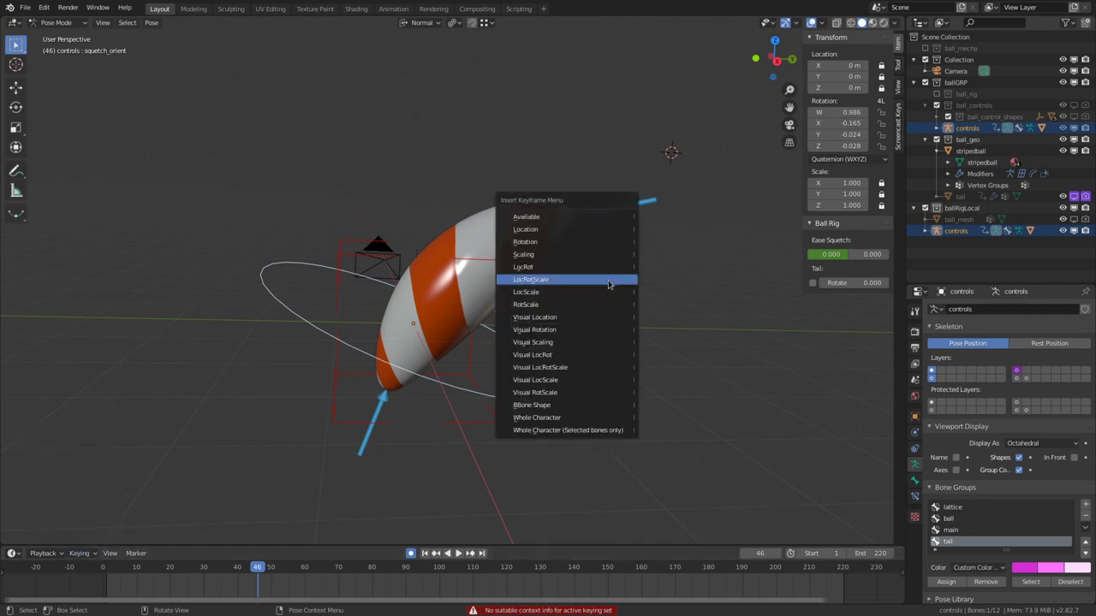
{"action": "left_click", "coordinate": [583, 243]}
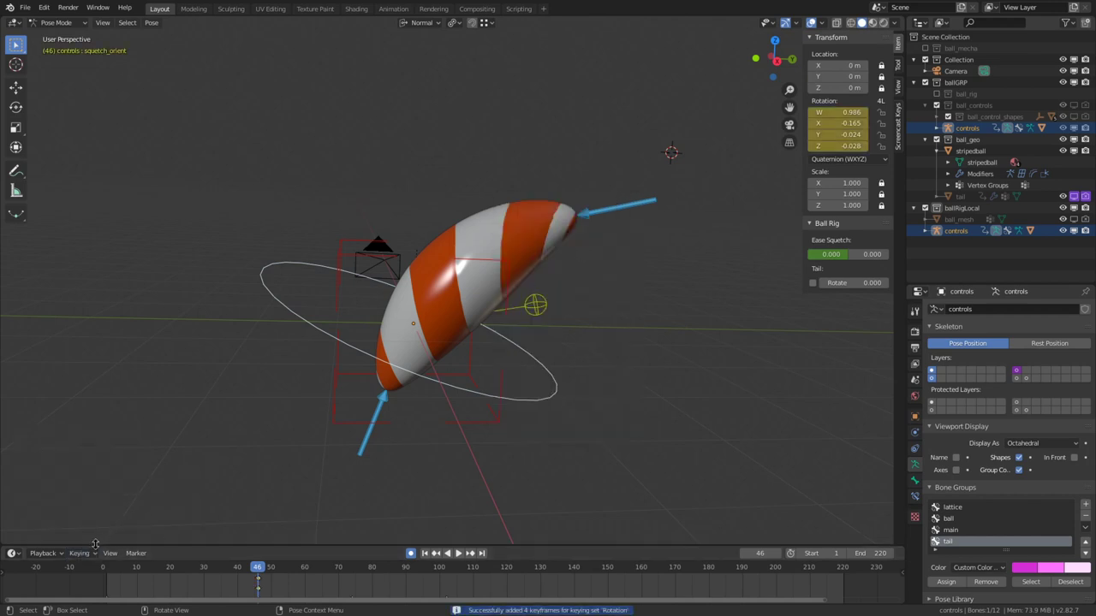
- Look through the active keying set choices and the insert keyframe options for the squetch_orient control
{"action": "left_click", "coordinate": [85, 553]}
{"action": "left_click", "coordinate": [96, 455]}
{"action": "key", "text": "Escape"}
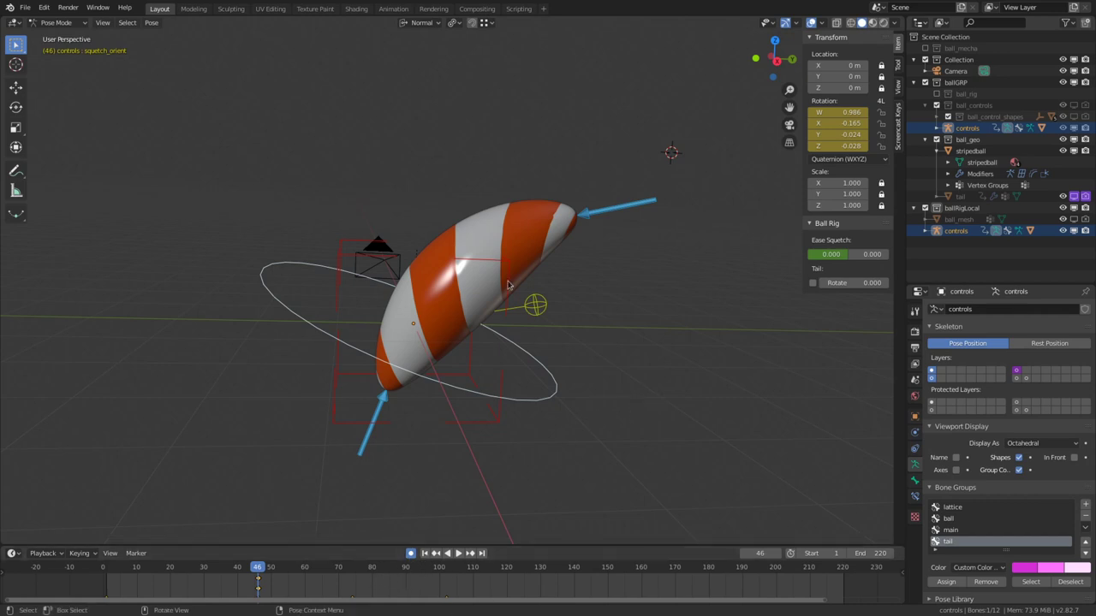
{"action": "key", "text": "i"}
{"action": "left_click", "coordinate": [514, 215]}
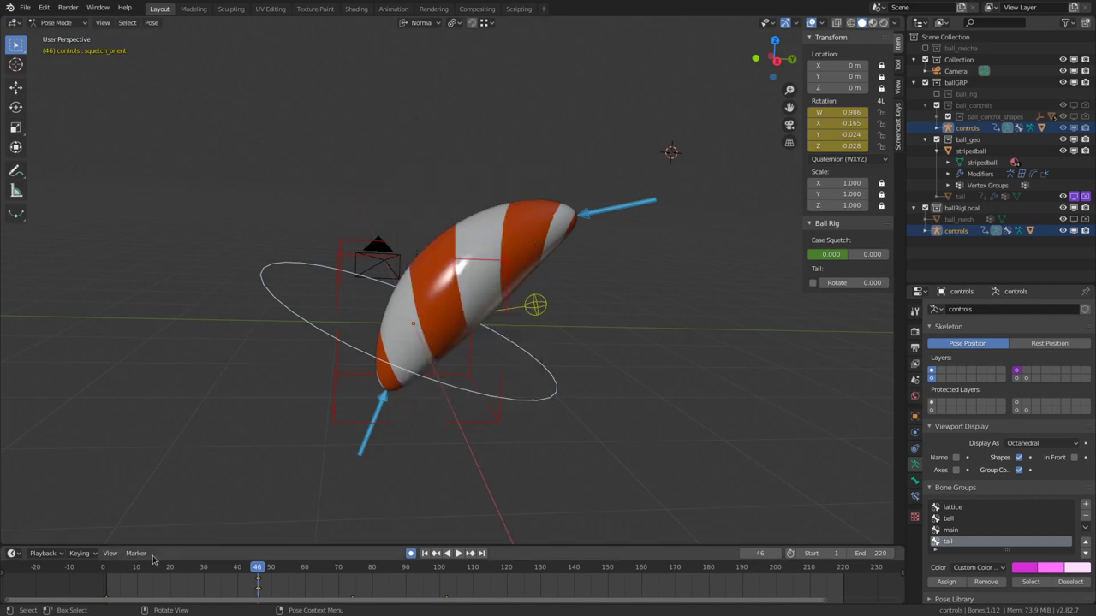
- Set the active keying set to Available and insert a keyframe on the squetch_orient control at frame 46
{"action": "left_click", "coordinate": [80, 553]}
{"action": "left_click", "coordinate": [75, 454]}
{"action": "left_click", "coordinate": [65, 470]}
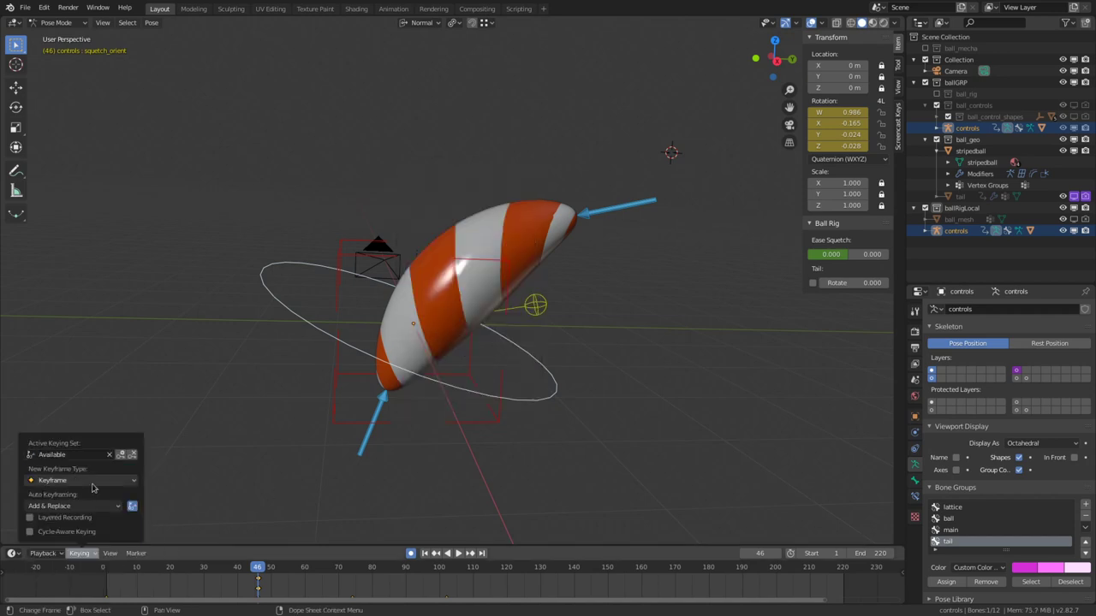
{"action": "key", "text": "i"}
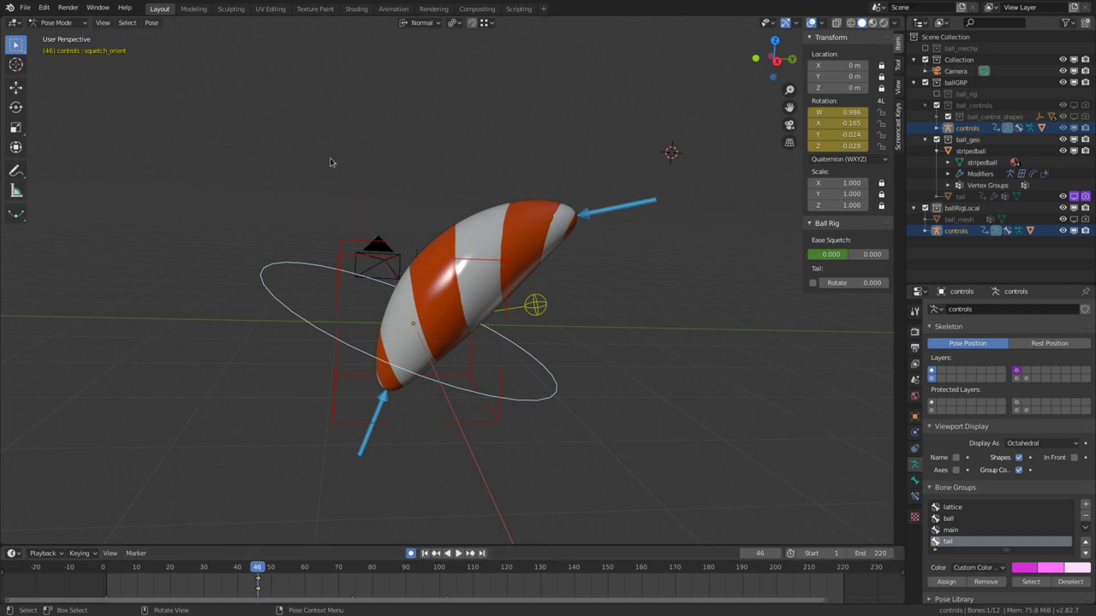
- Open the keymap preferences and search the shortcuts by key-binding for "i"
{"action": "left_click", "coordinate": [44, 8]}
{"action": "left_click", "coordinate": [70, 169]}
{"action": "left_click_drag", "start_coordinate": [134, 22], "coordinate": [334, 75]}
{"action": "left_click", "coordinate": [219, 221]}
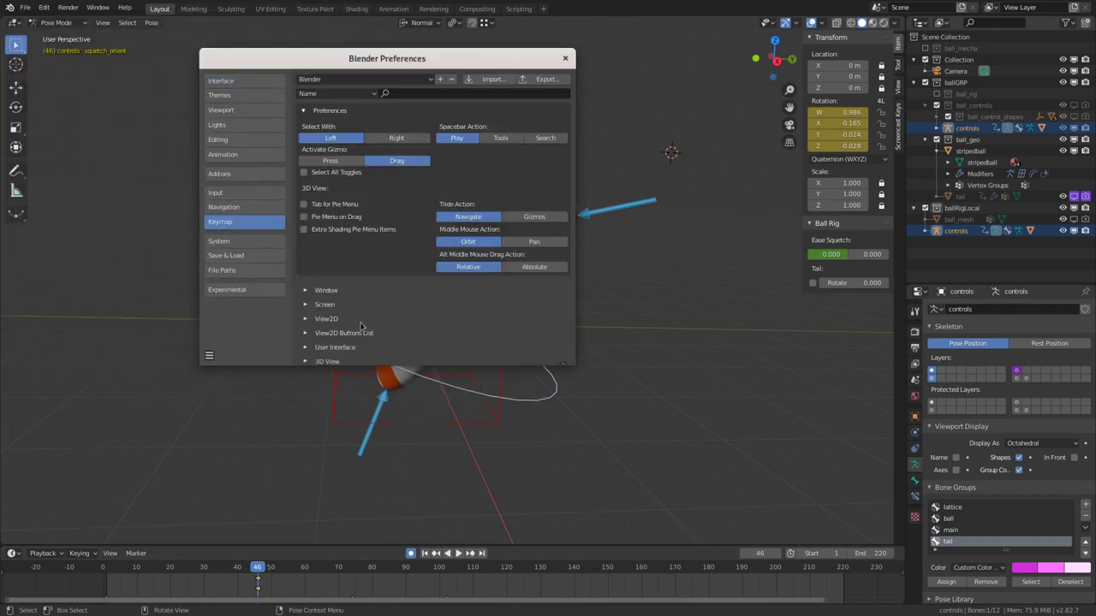
{"action": "left_click", "coordinate": [400, 94]}
{"action": "left_click", "coordinate": [371, 94]}
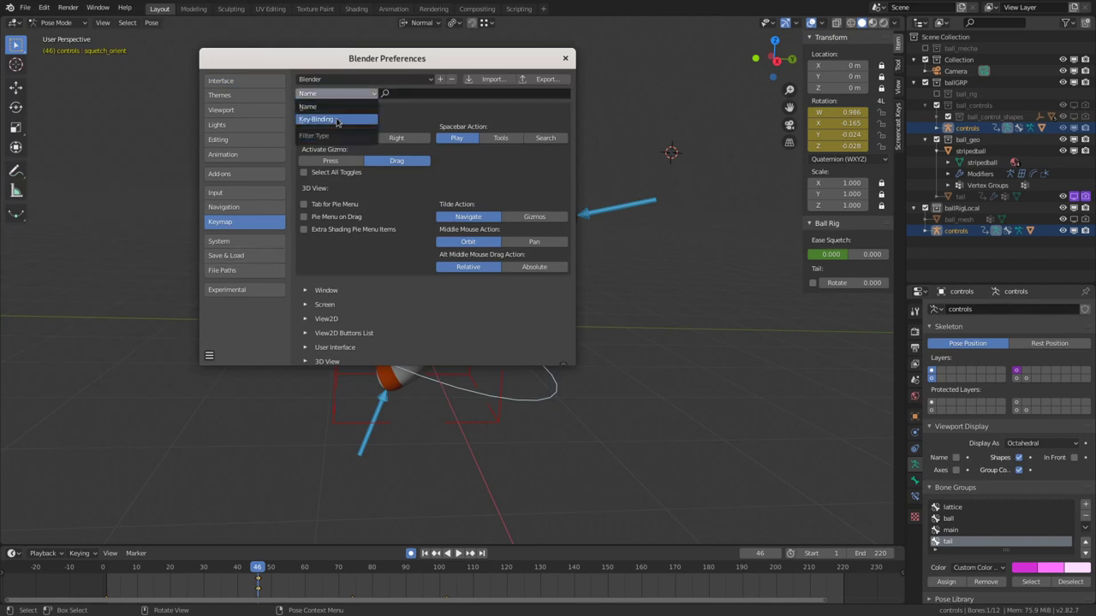
{"action": "left_click", "coordinate": [338, 114]}
{"action": "left_click", "coordinate": [402, 94]}
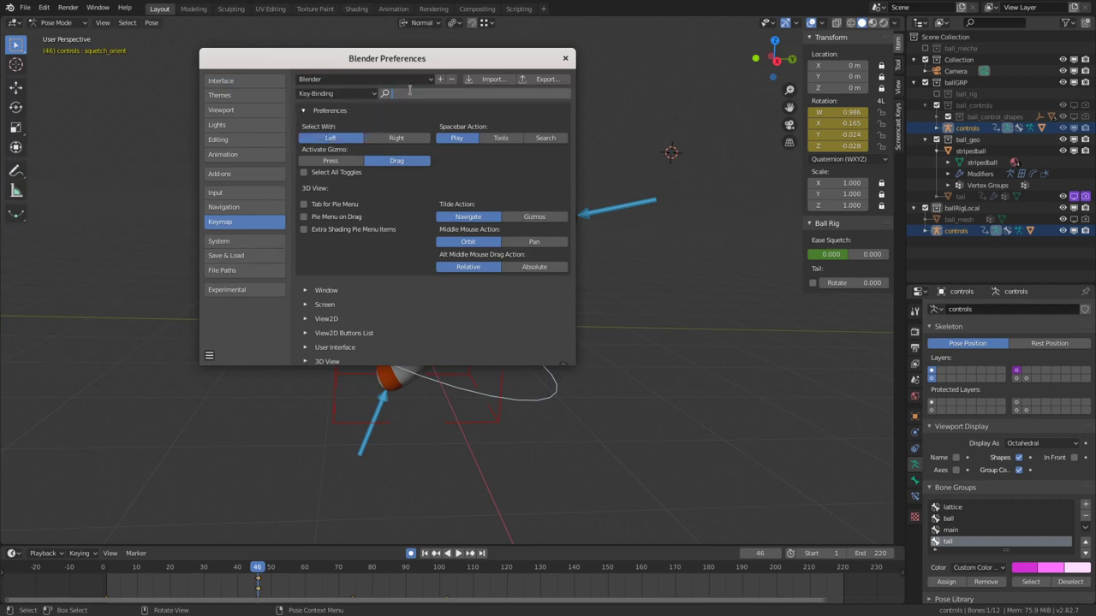
{"action": "type", "text": "i"}
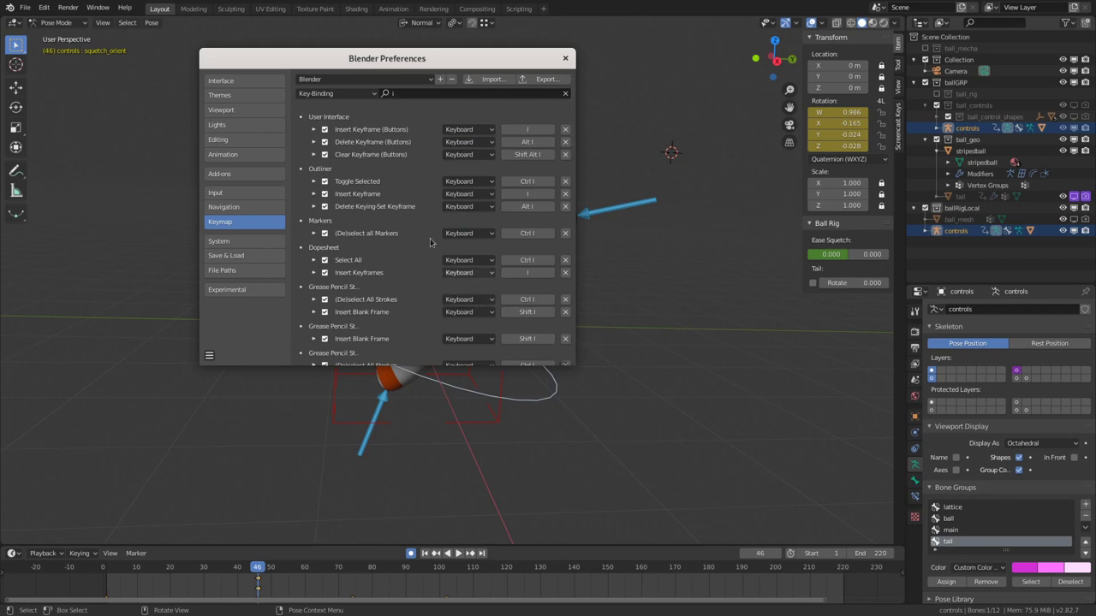
- Enable Always Show Menu for the Pose mode Insert Keyframe Menu shortcut
{"action": "scroll", "coordinate": [384, 243], "scroll_direction": "down", "scroll_amount": 2}
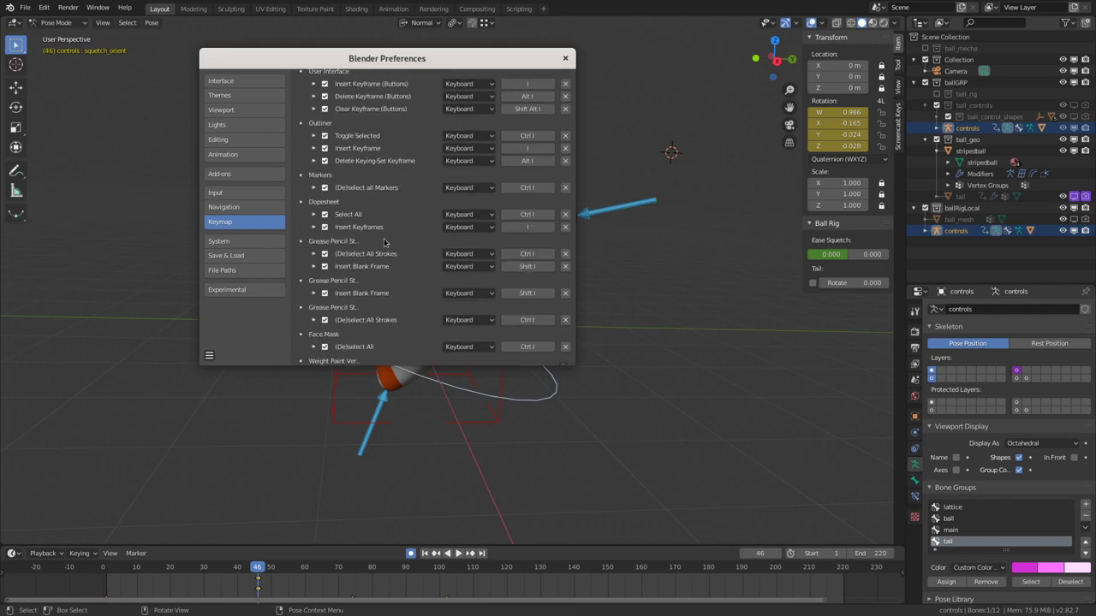
{"action": "scroll", "coordinate": [384, 244], "scroll_direction": "down", "scroll_amount": 8}
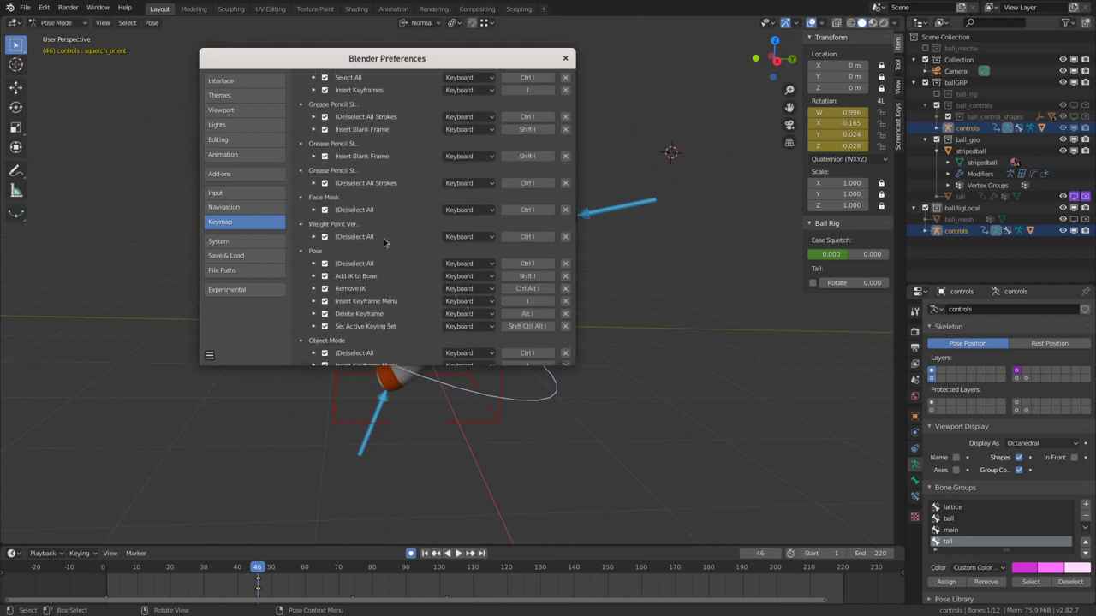
{"action": "scroll", "coordinate": [384, 244], "scroll_direction": "down", "scroll_amount": 1}
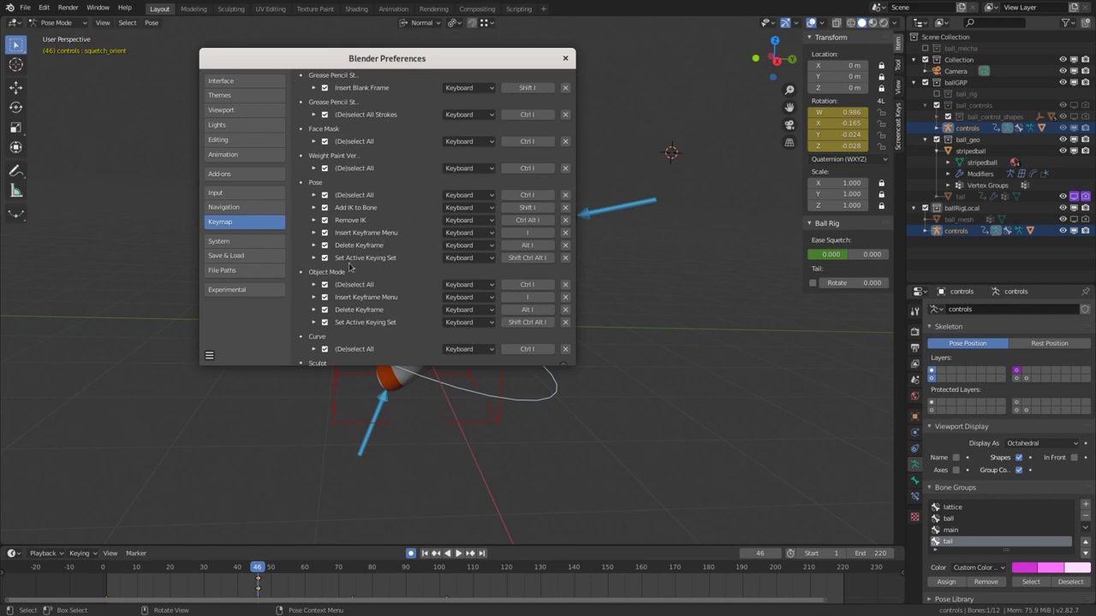
{"action": "left_click", "coordinate": [313, 233]}
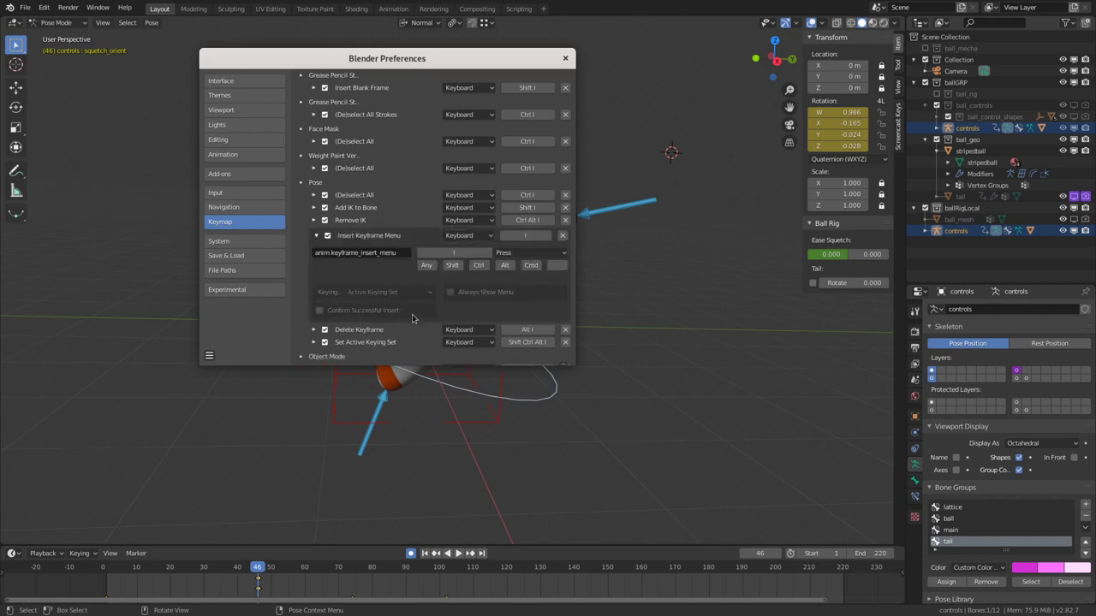
{"action": "left_click", "coordinate": [450, 292]}
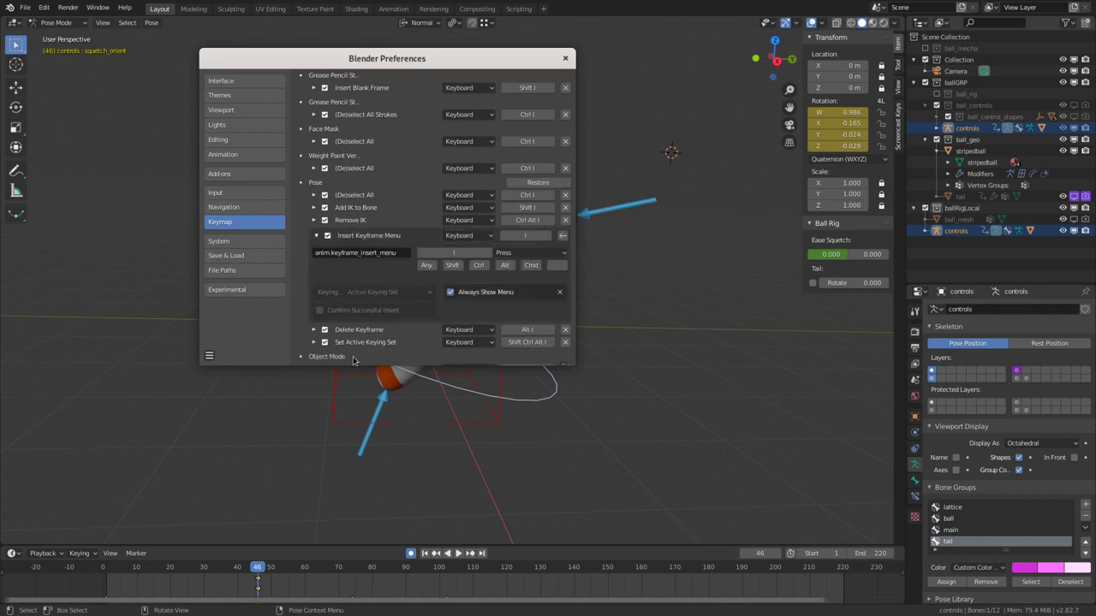
{"action": "left_click", "coordinate": [318, 237]}
- Enable Always Show Menu for the Object Mode Insert Keyframe Menu shortcut and close the preferences
{"action": "scroll", "coordinate": [343, 269], "scroll_direction": "down", "scroll_amount": 1}
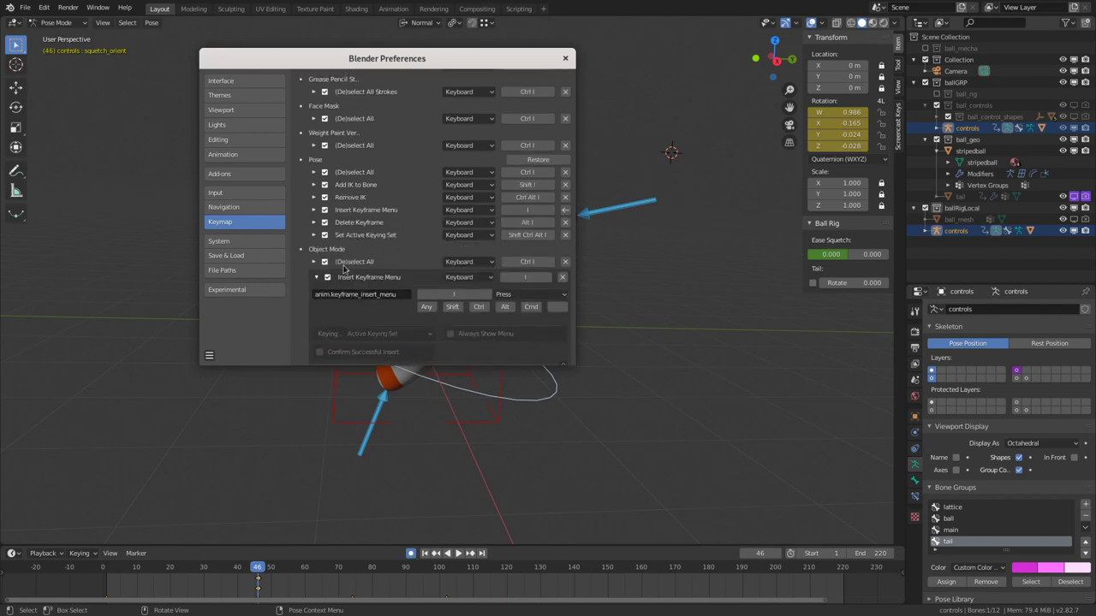
{"action": "scroll", "coordinate": [344, 269], "scroll_direction": "down", "scroll_amount": 1}
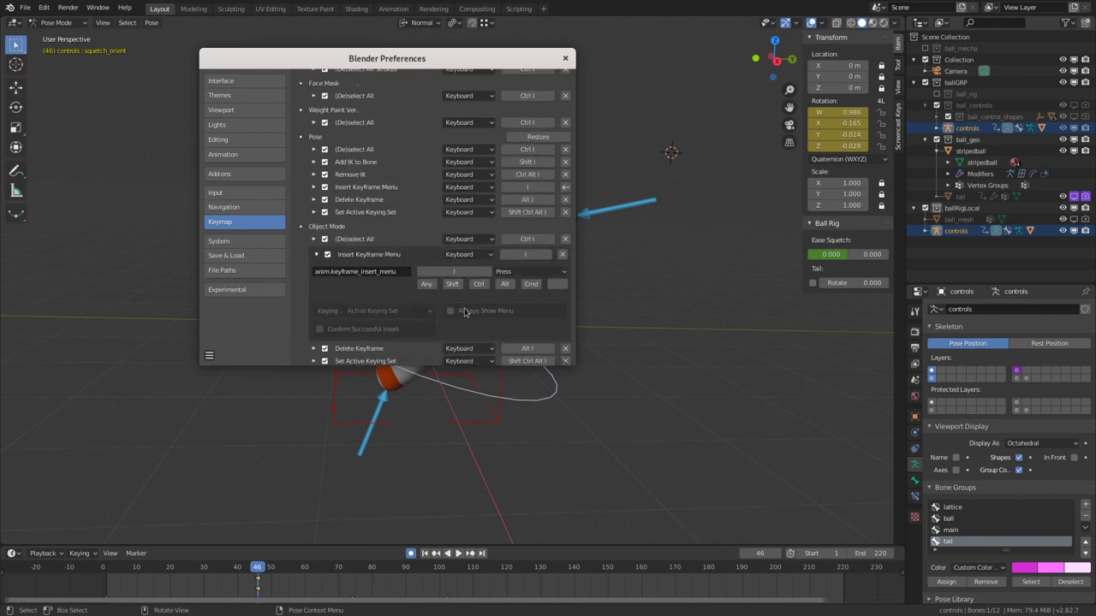
{"action": "left_click", "coordinate": [462, 312]}
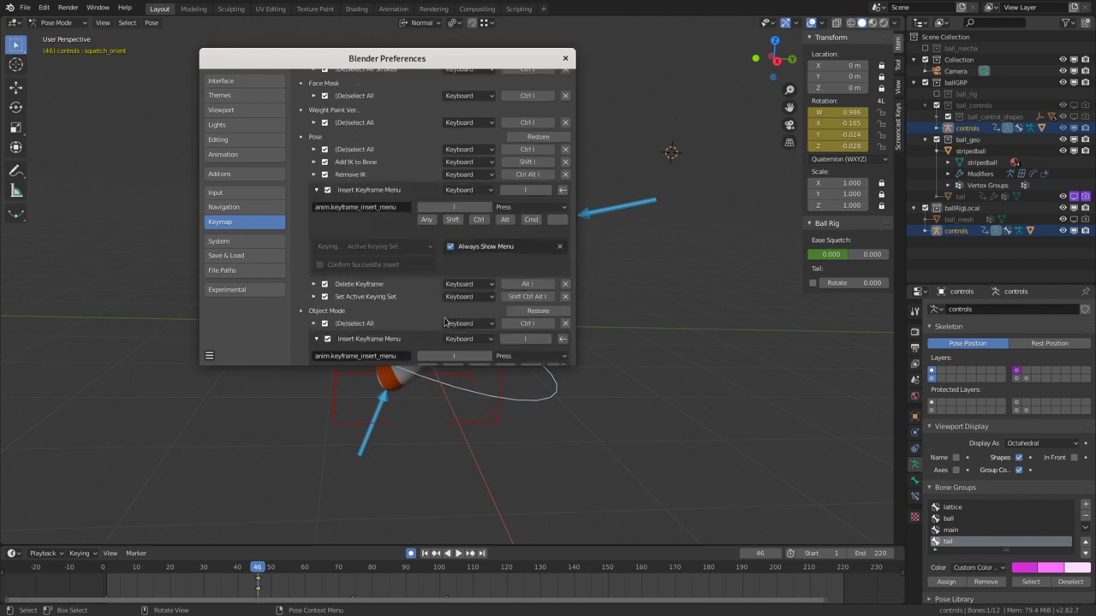
{"action": "left_click", "coordinate": [317, 189]}
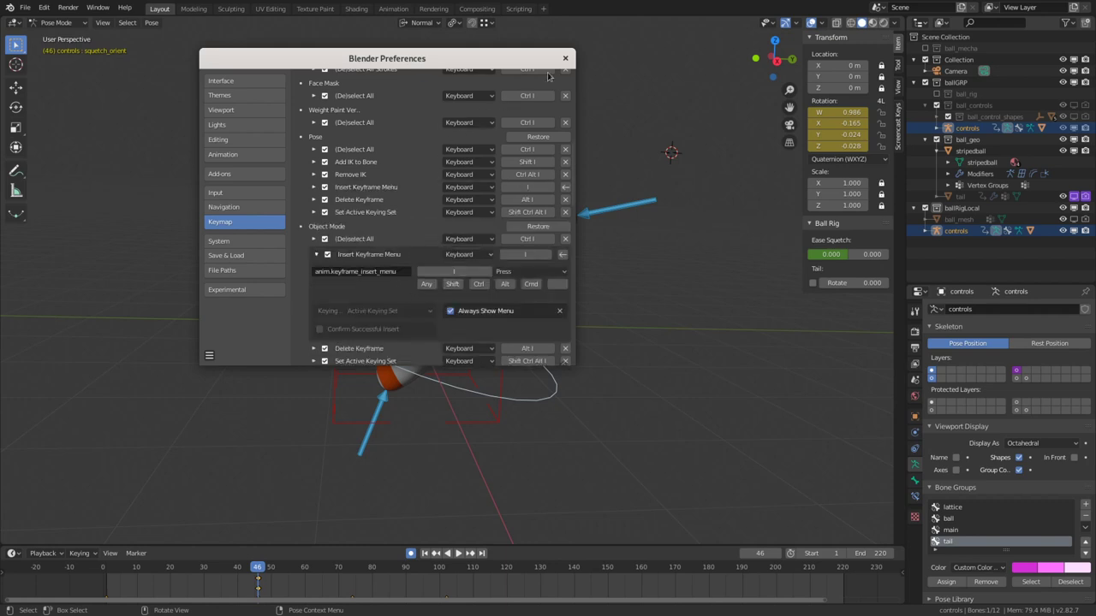
{"action": "left_click", "coordinate": [565, 58]}
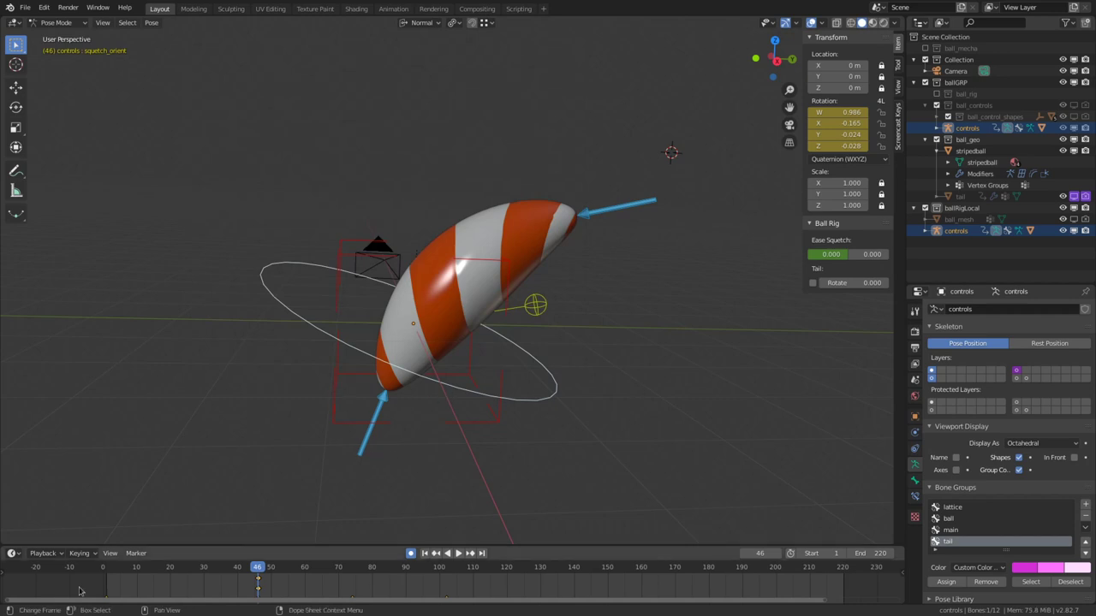
- At frame 28, move the lower arrow control squech_1 by about 0.06 m in X, -0.54 m in Y and -1.04 m in Z
{"action": "left_click", "coordinate": [79, 553]}
{"action": "key", "text": "space"}
{"action": "left_click", "coordinate": [197, 567]}
{"action": "key", "text": "space"}
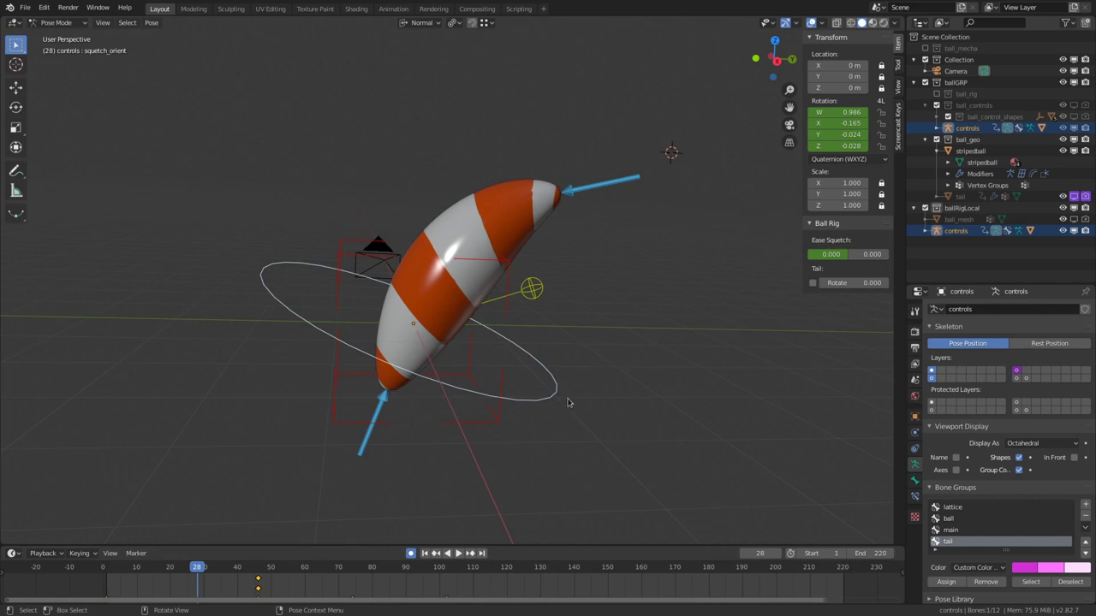
{"action": "left_click", "coordinate": [361, 453]}
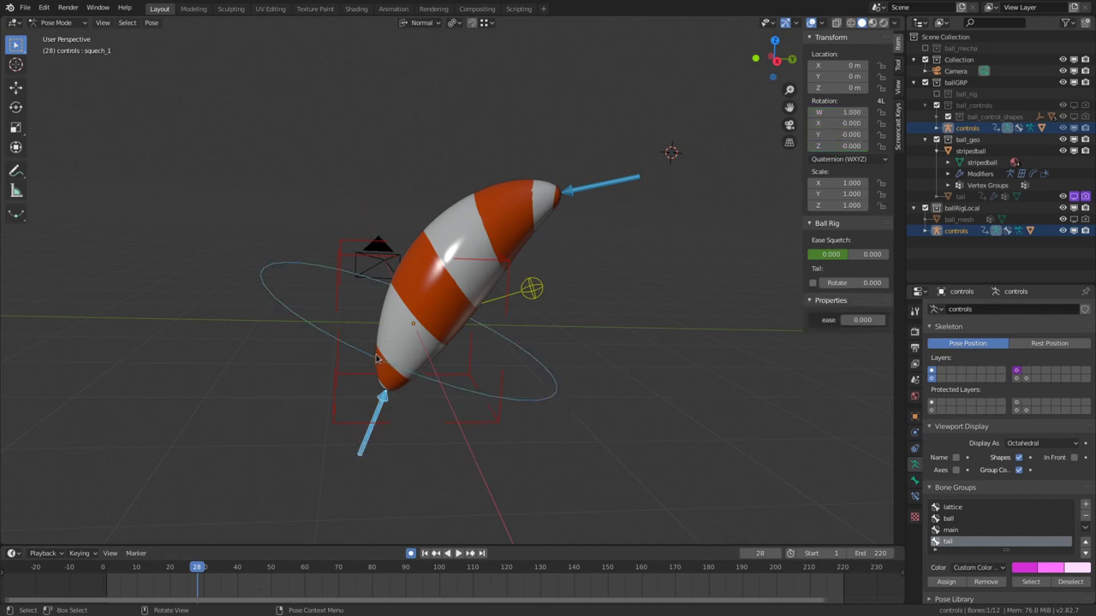
{"action": "key", "text": "g"}
{"action": "left_click", "coordinate": [352, 408]}
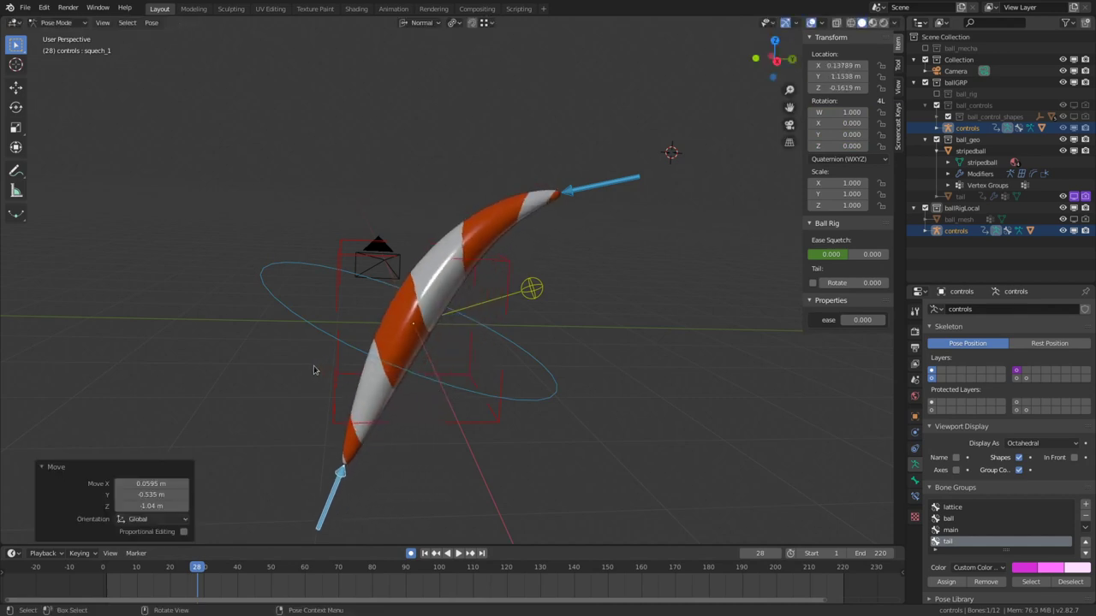
- Rotate the squech_1 control by about -32° in the view and insert a LocRotScale keyframe at frame 28
{"action": "key", "text": "r"}
{"action": "left_click", "coordinate": [309, 408]}
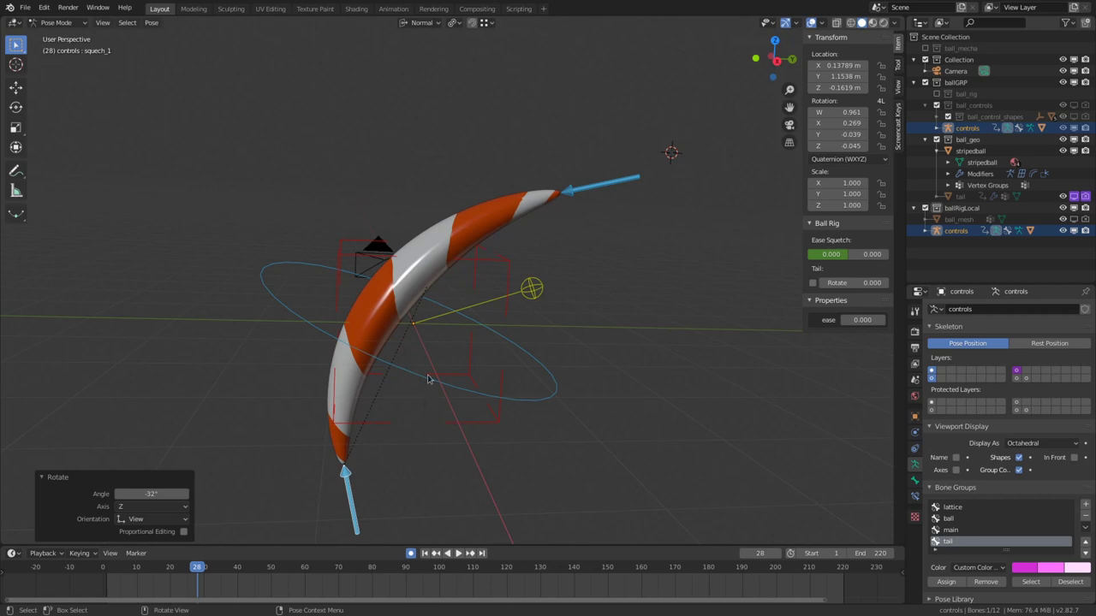
{"action": "key", "text": "i"}
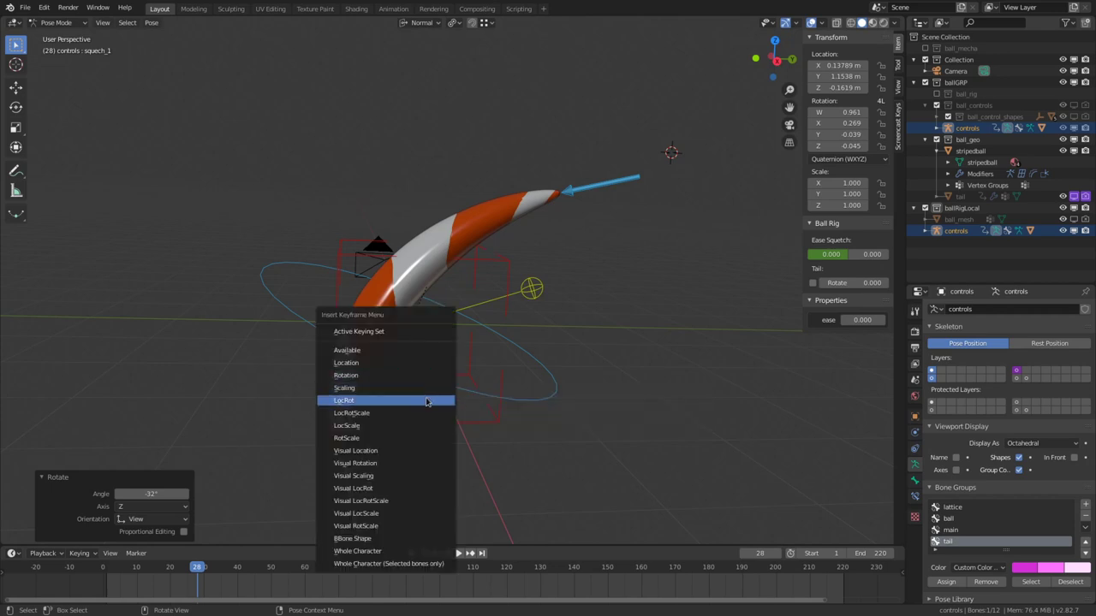
{"action": "left_click", "coordinate": [428, 414]}
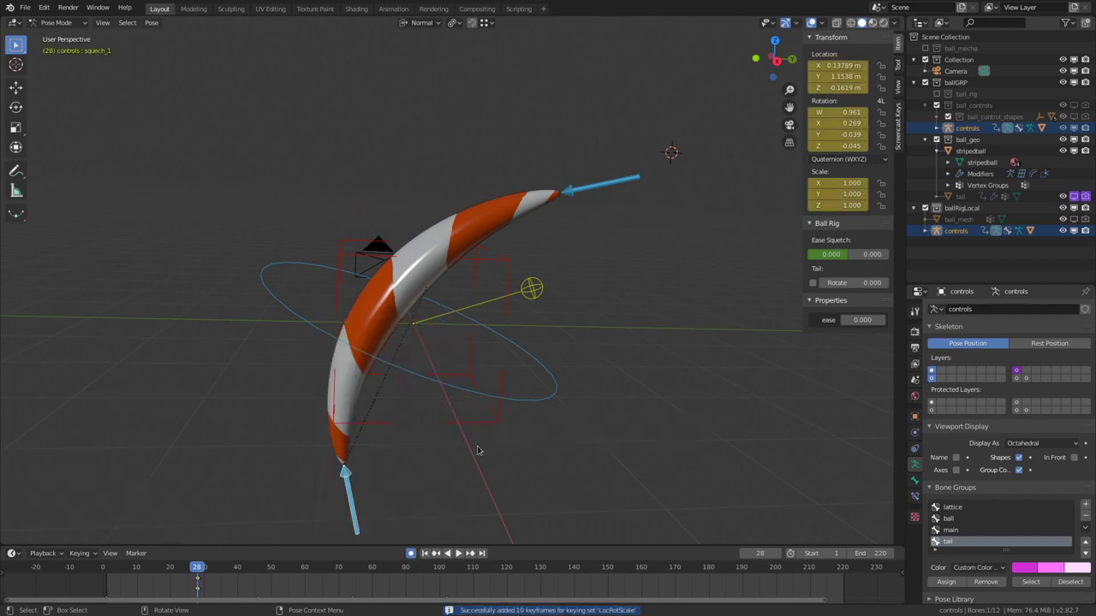
{"action": "left_click", "coordinate": [538, 295]}
{"action": "key", "text": "g"}
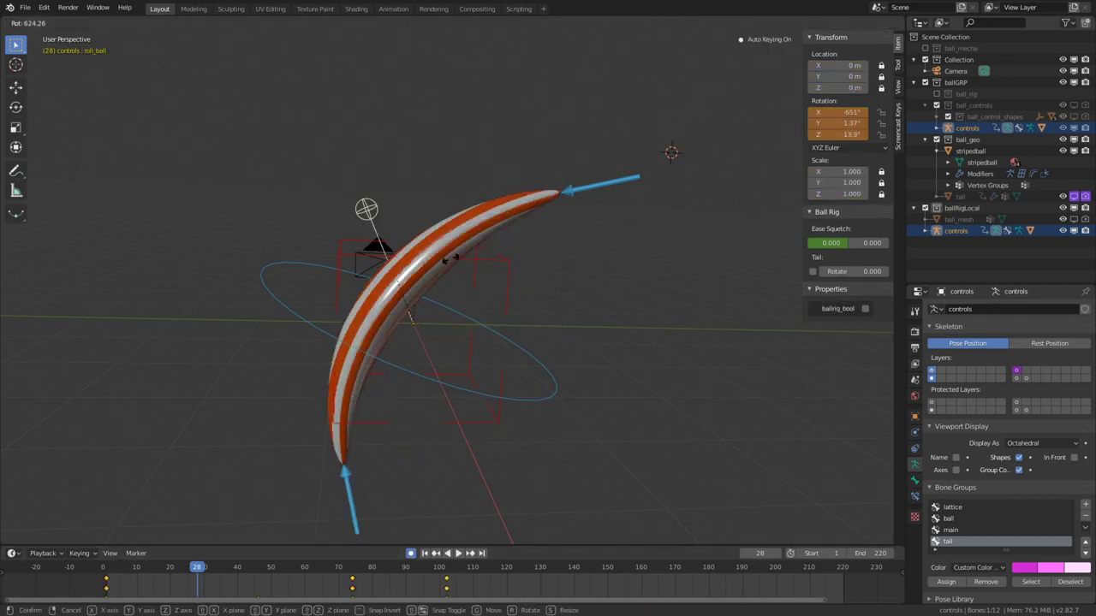
{"action": "key", "text": "Escape"}
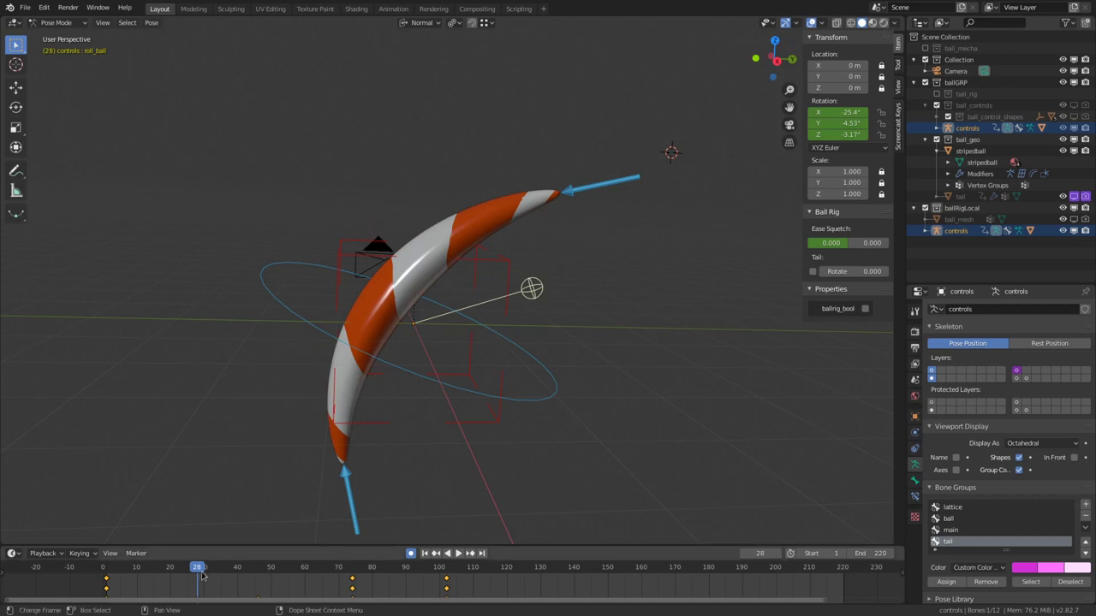
- Go to frame 42 and check the active keying set and auto keyframing settings
{"action": "key", "text": "space"}
{"action": "key", "text": "space"}
{"action": "left_click", "coordinate": [244, 581]}
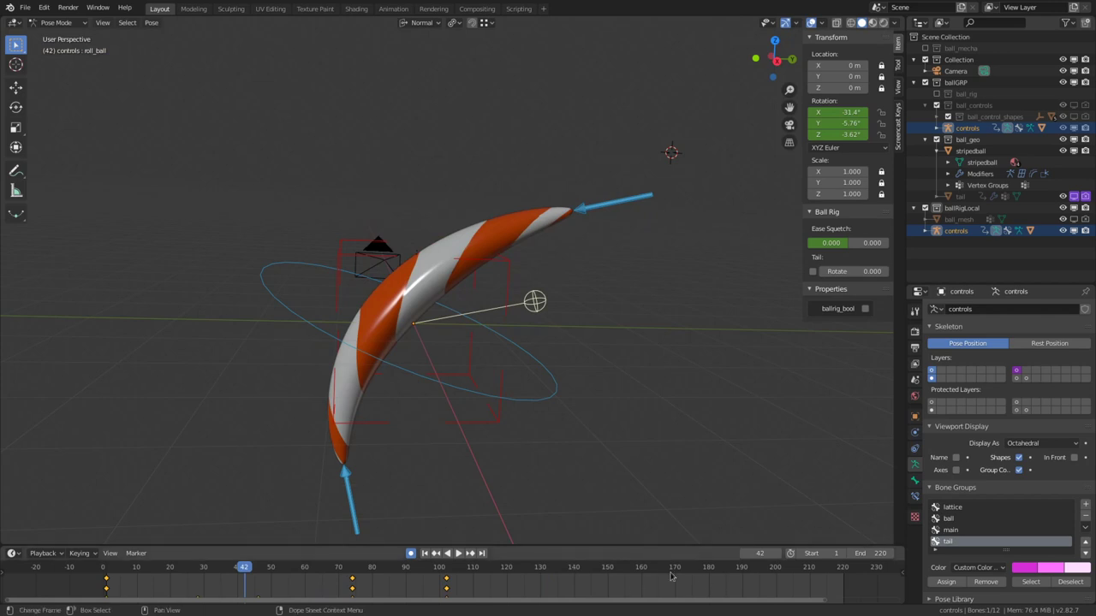
{"action": "left_click", "coordinate": [77, 554]}
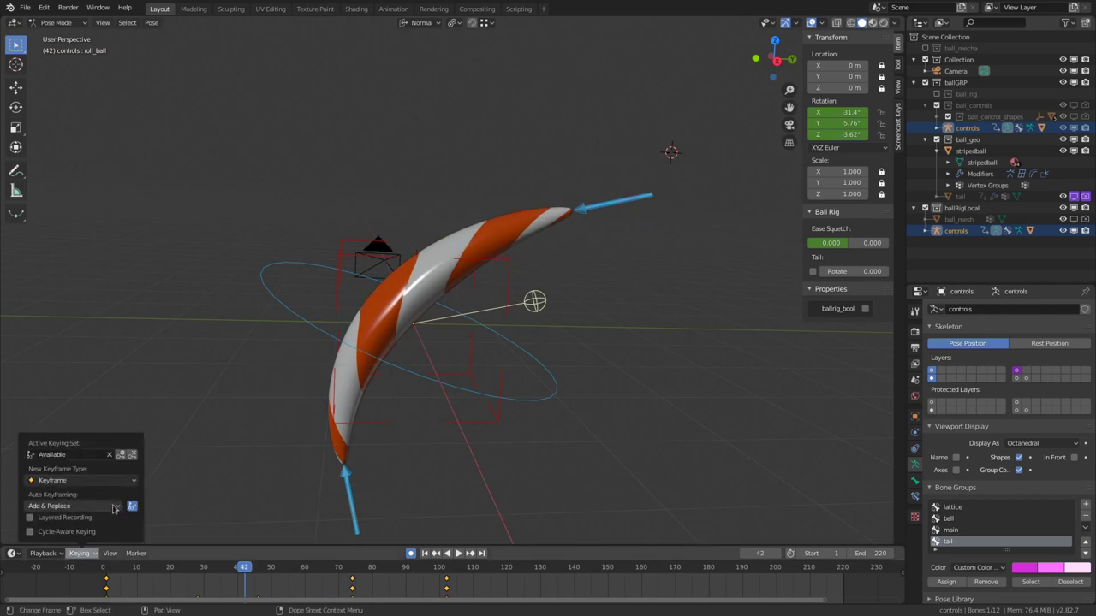
- At frame 137, move the squech_1 control by about 0.11 m in X, 0.93 m in Y and 0.35 m in Z with auto keying on
{"action": "left_click", "coordinate": [563, 567]}
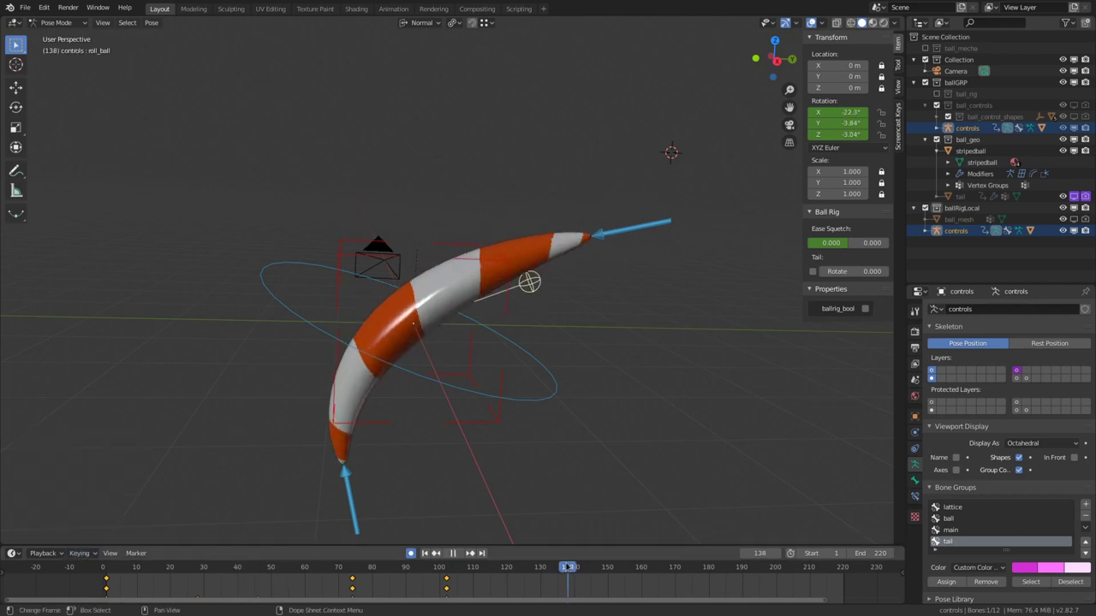
{"action": "left_click", "coordinate": [363, 504]}
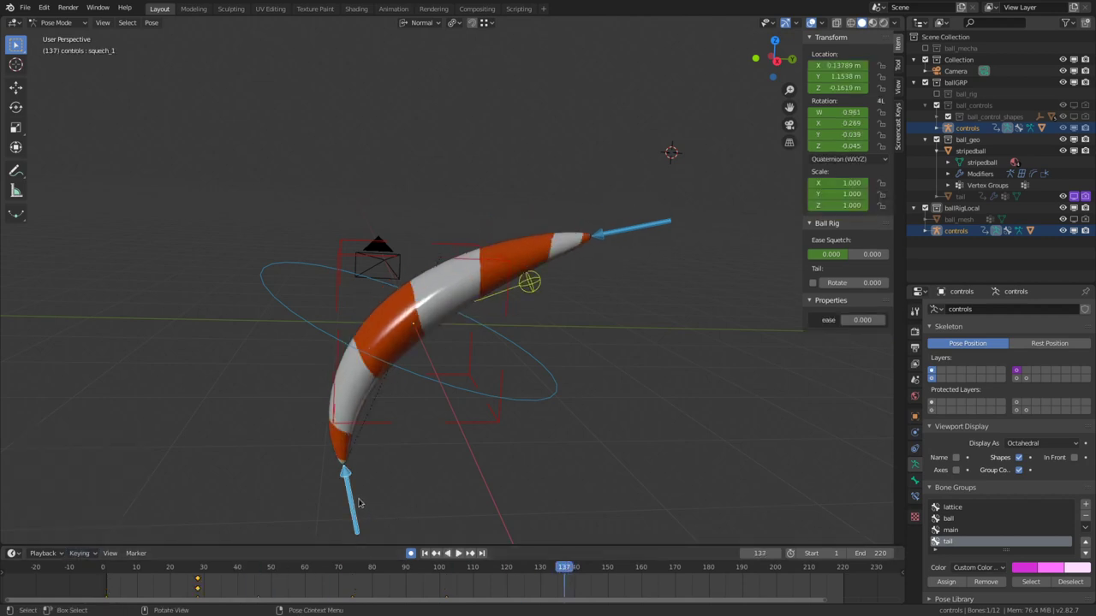
{"action": "key", "text": "g"}
{"action": "left_click", "coordinate": [428, 483]}
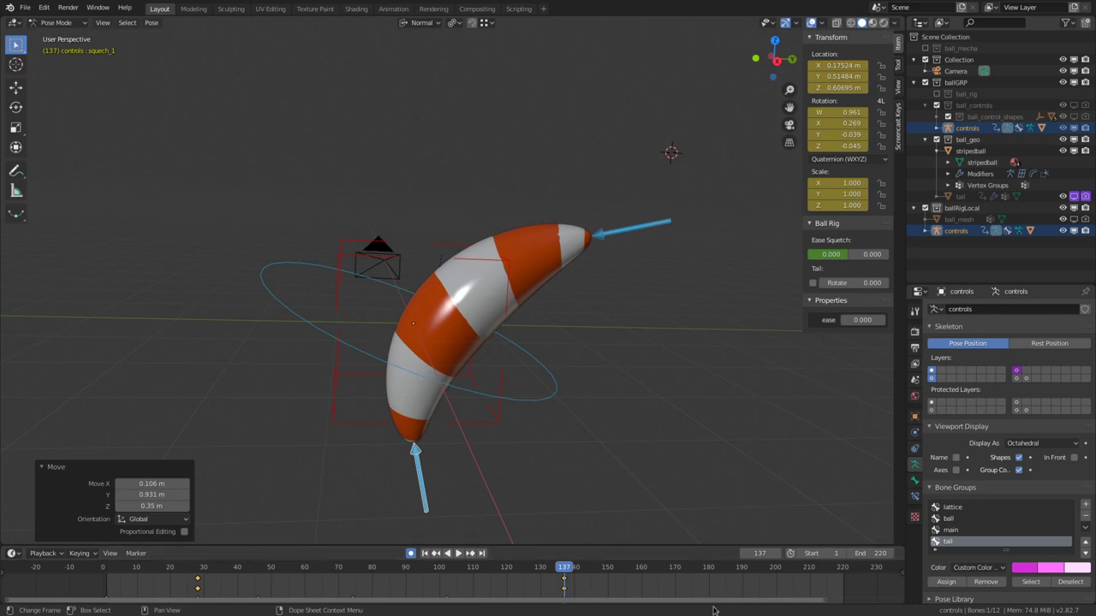
- Select the camera and move it by about 0.72 m in X, 1.53 m in Y and 1.38 m in Z at frame 137
{"action": "left_click", "coordinate": [492, 428]}
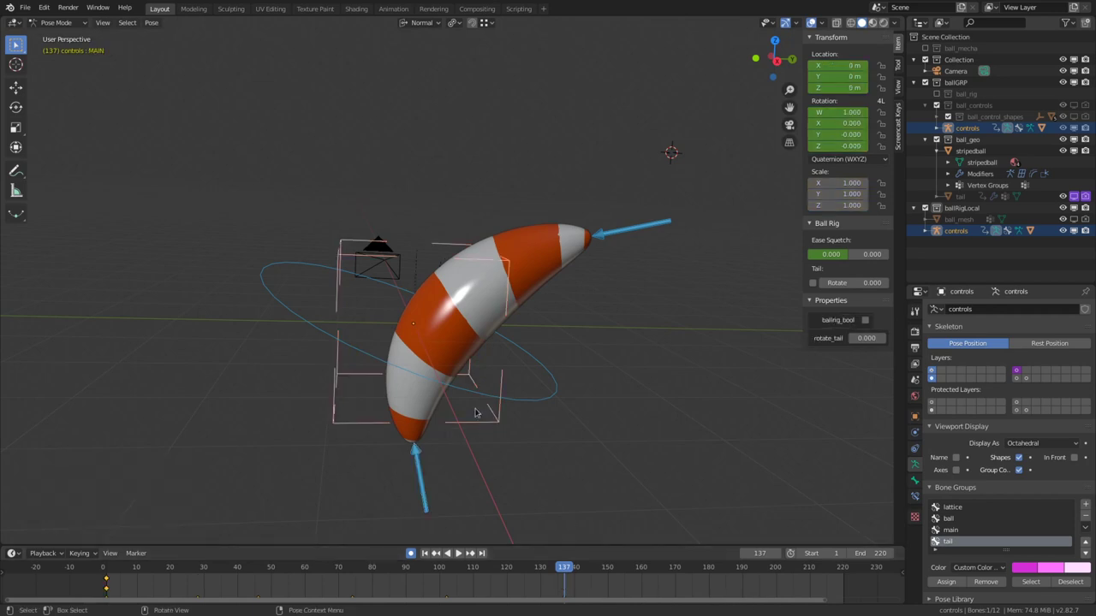
{"action": "middle_click_drag", "start_coordinate": [315, 362], "coordinate": [250, 308]}
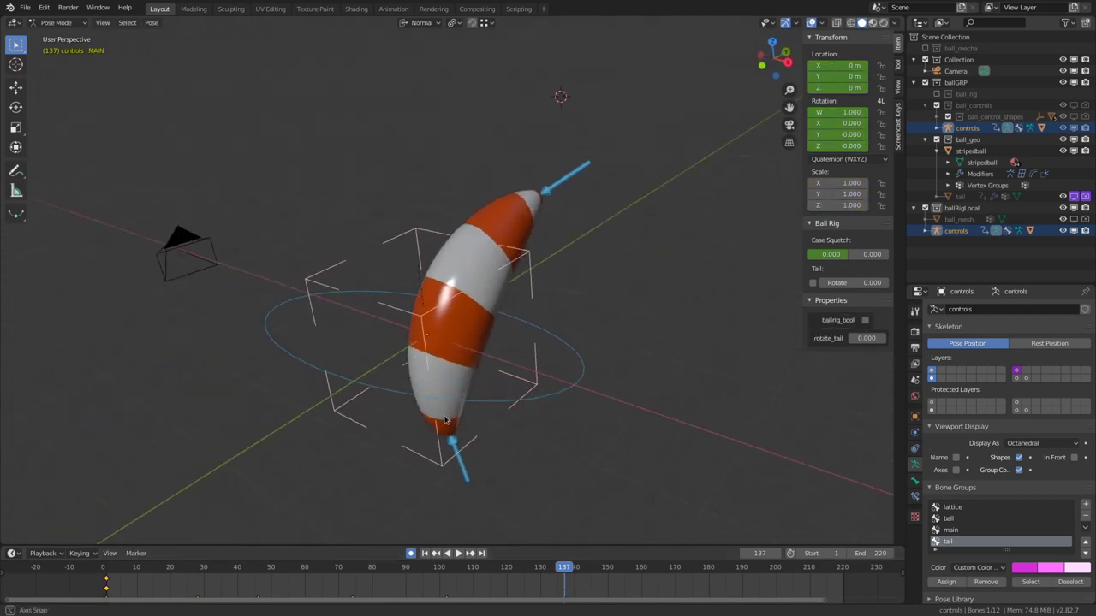
{"action": "left_click", "coordinate": [196, 238]}
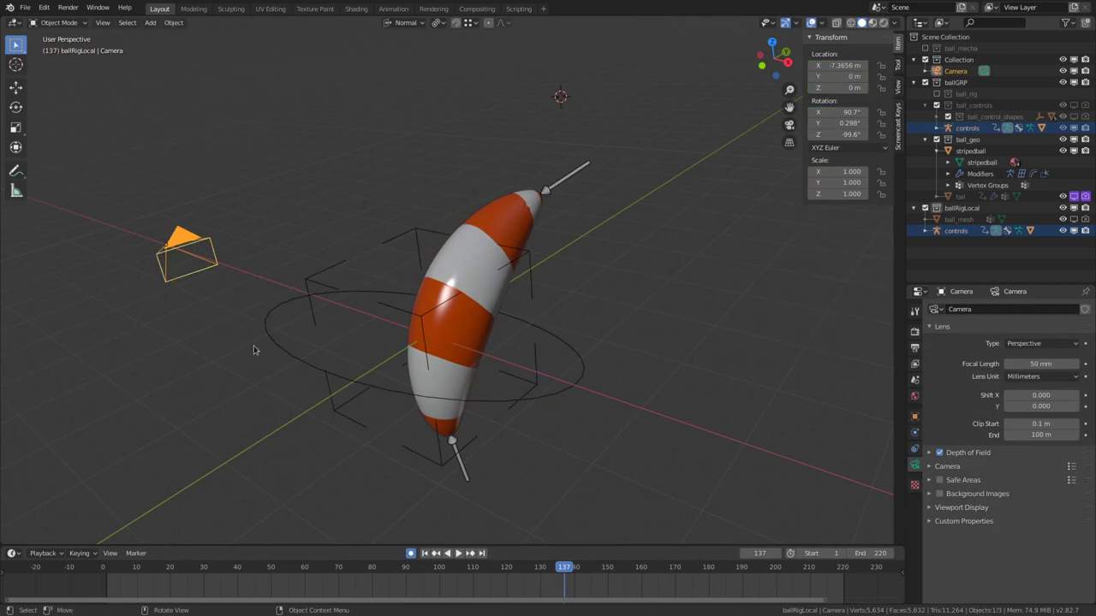
{"action": "key", "text": "g"}
{"action": "left_click", "coordinate": [330, 225]}
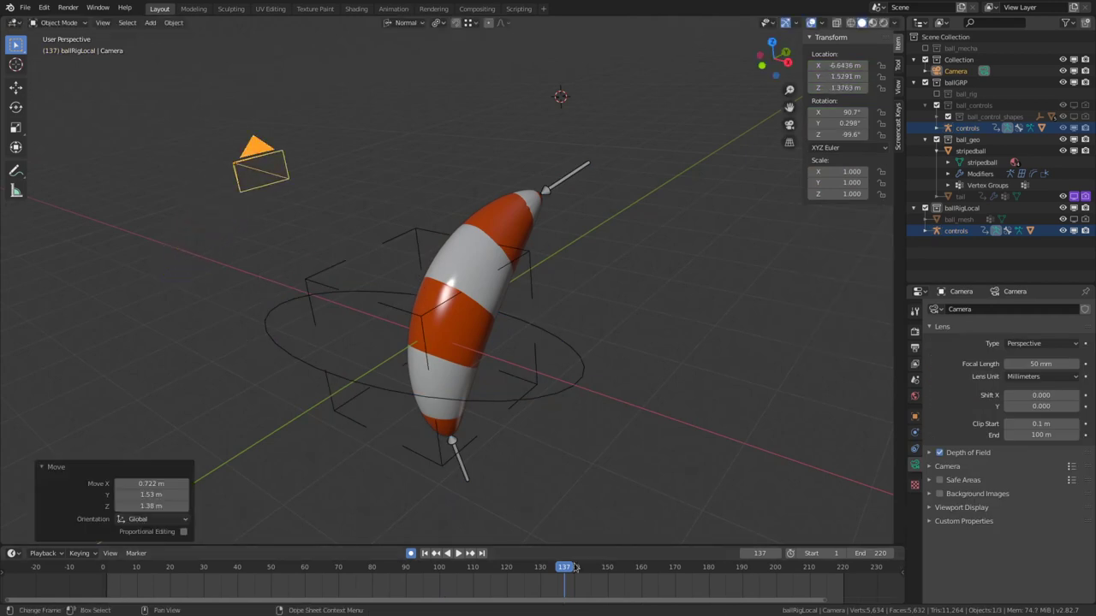